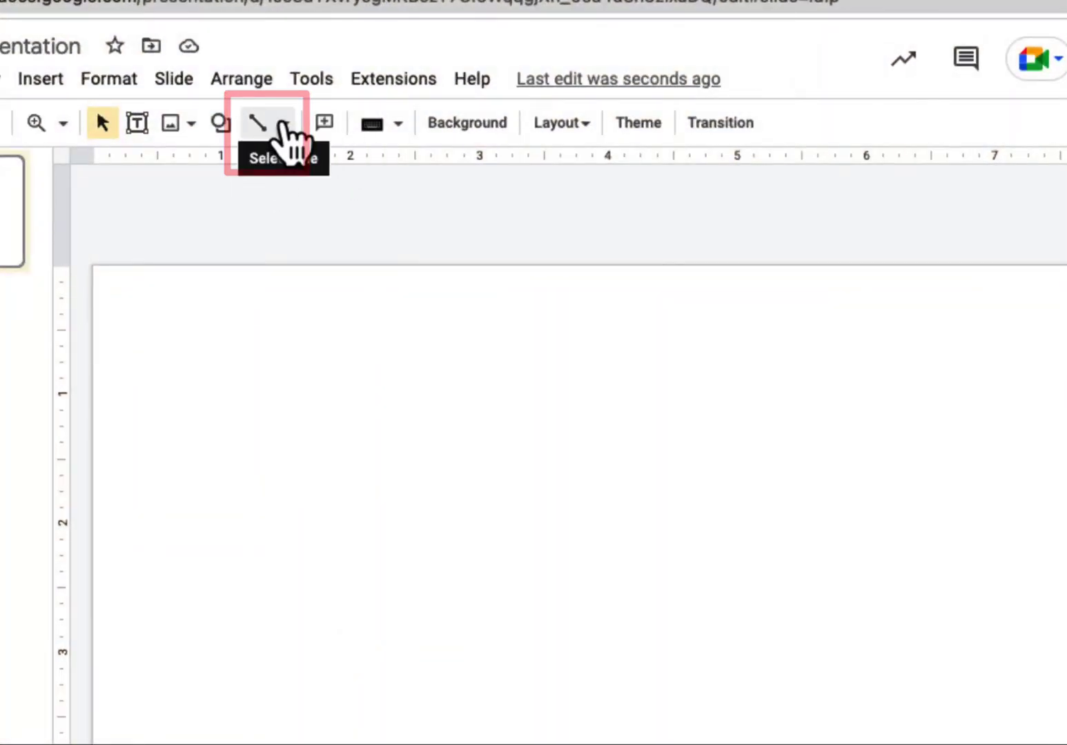
- Draw a straight horizontal line across the top of the slide
left_click(283, 124)
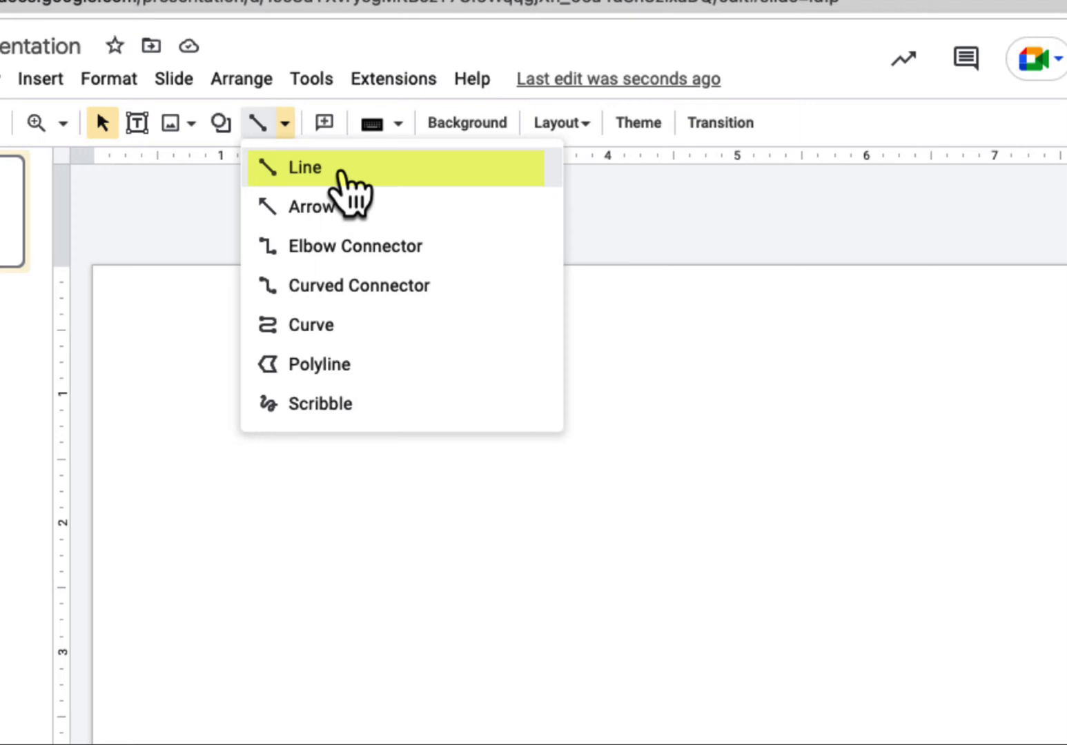
left_click(342, 176)
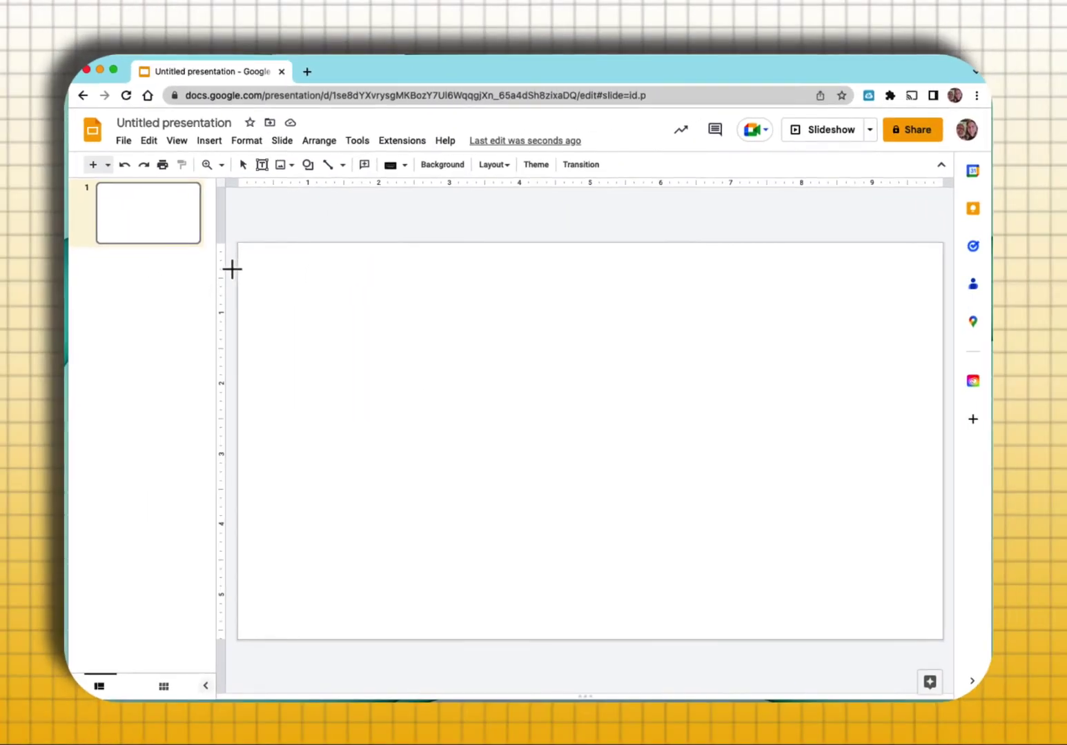
left_click_drag(232, 269, 850, 295)
left_click_drag(949, 274, 948, 276)
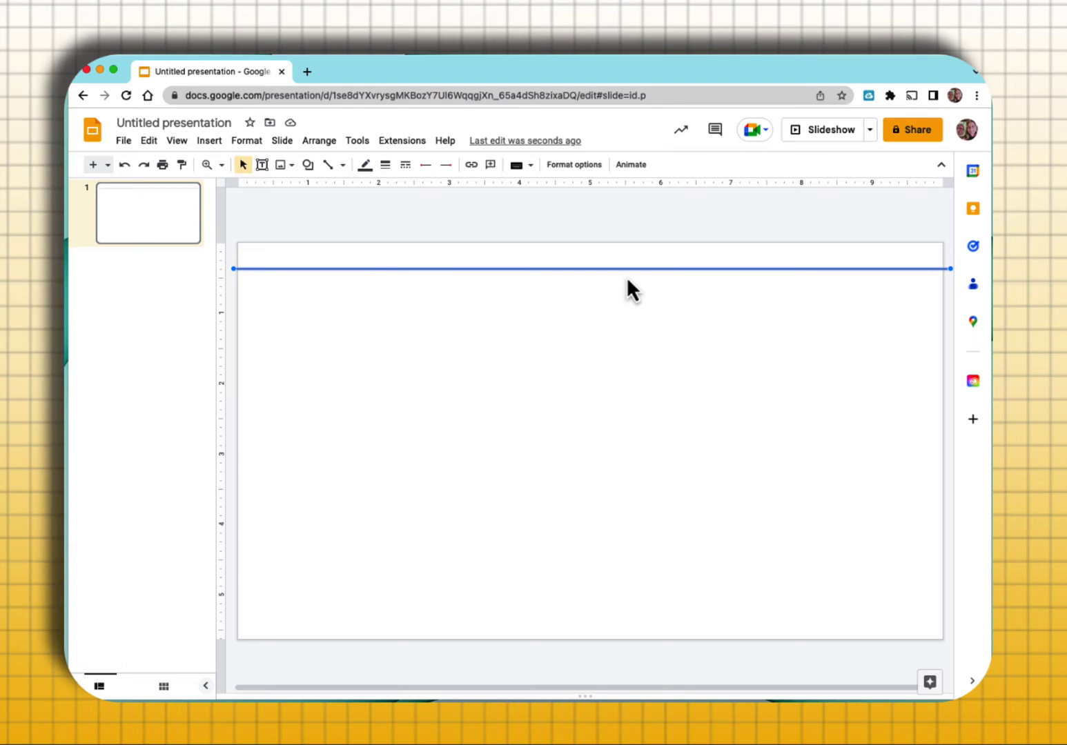
- Copy the line and paste repeatedly to stack offset copies down the slide
key("super+c")
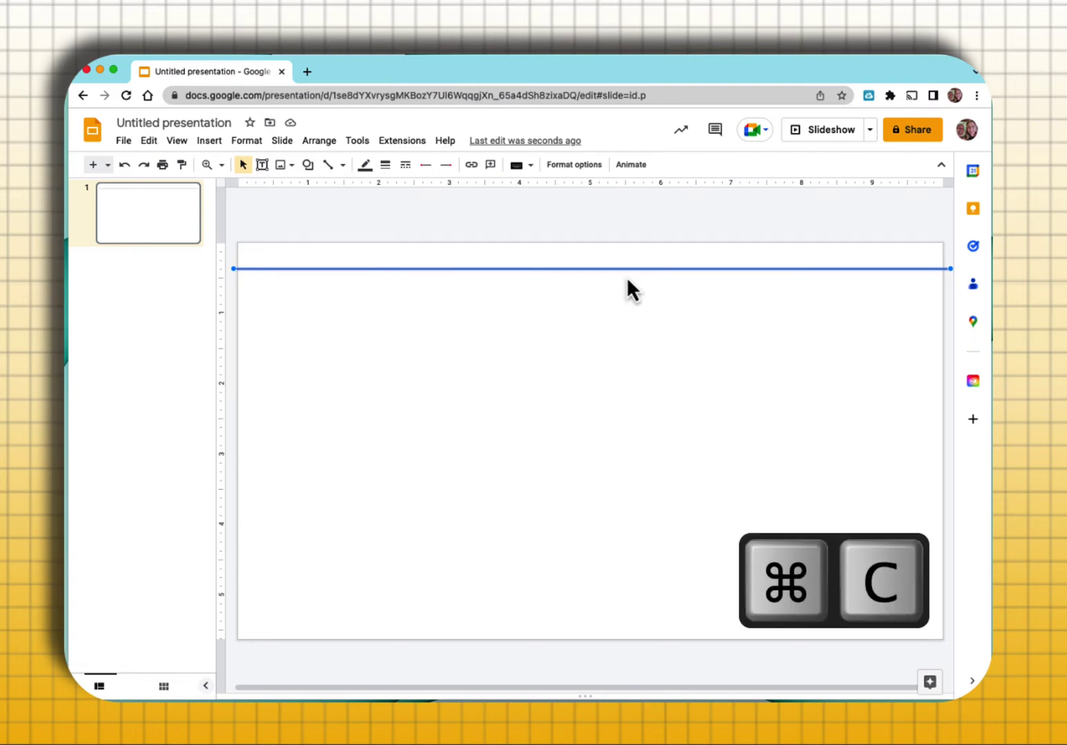
right_click(629, 268)
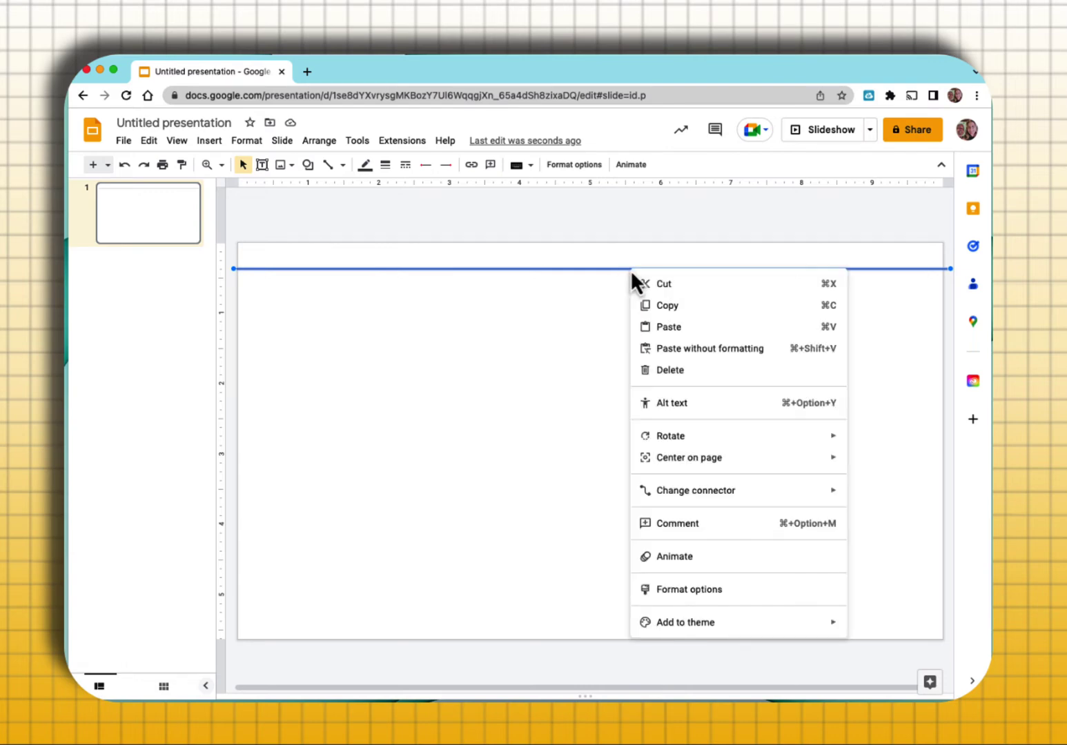
left_click(675, 305)
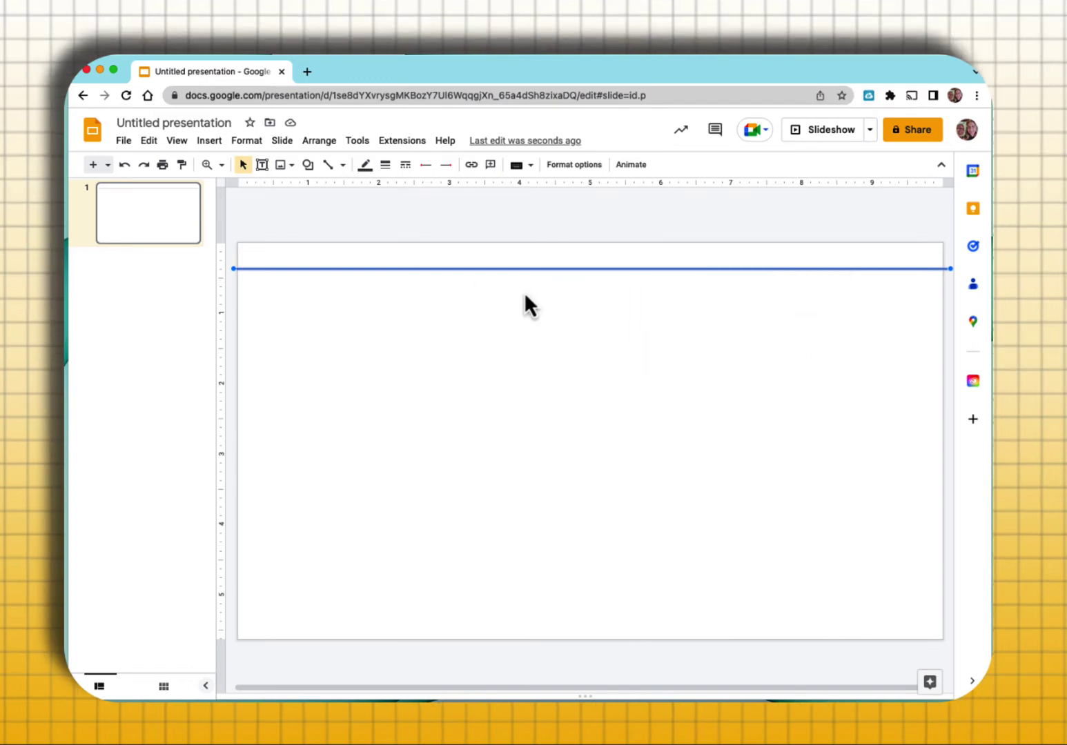
key("super+v")
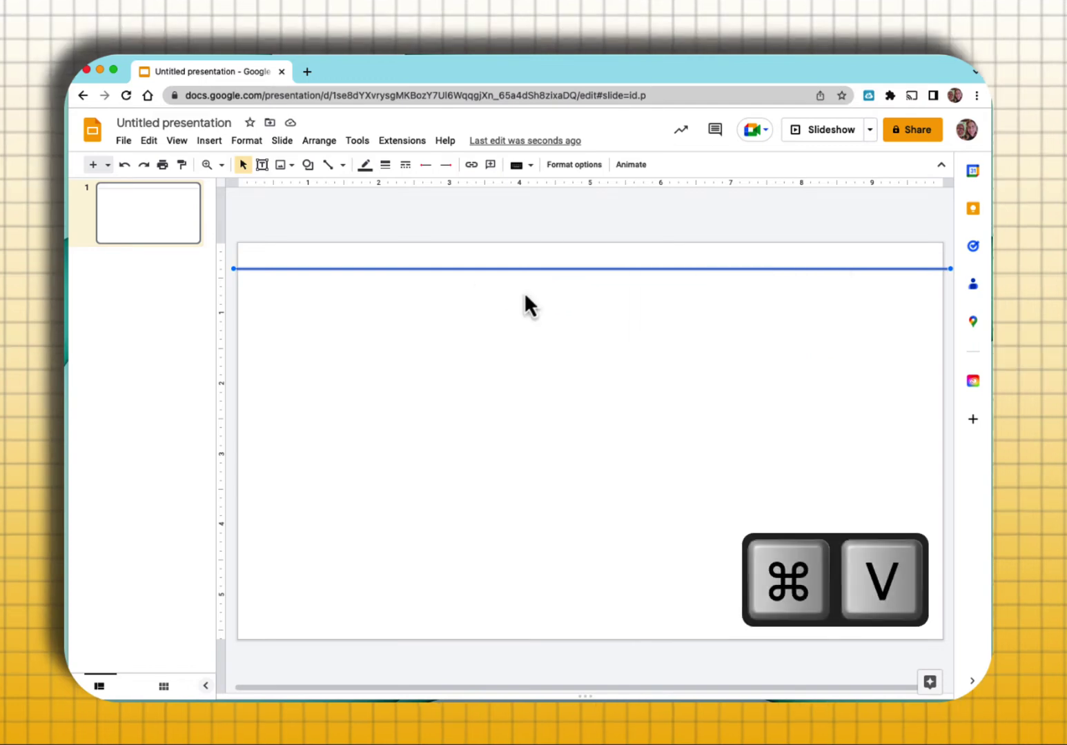
key("super+v")
key("super+v")
key("super+v")
key("super+v")
key("super+v")
key("super+v")
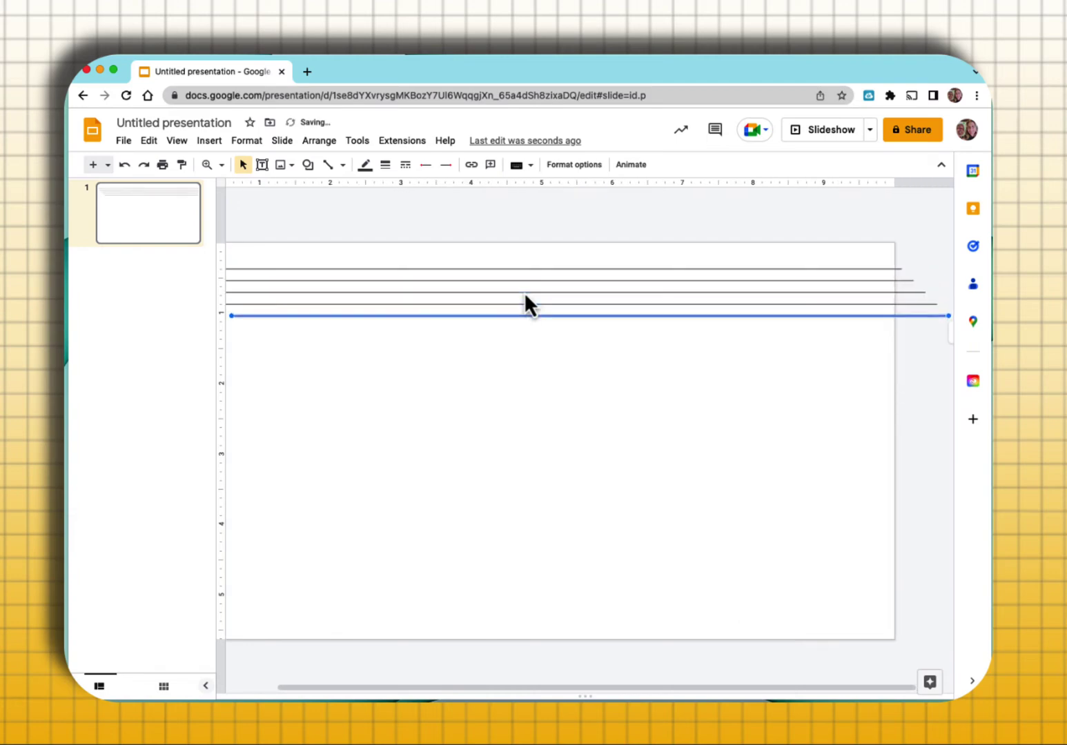
key("super+v")
key("super+v")
key("super+v")
key("super+v")
key("super+v")
key("super+v")
key("super+v")
key("super+v")
key("super+v")
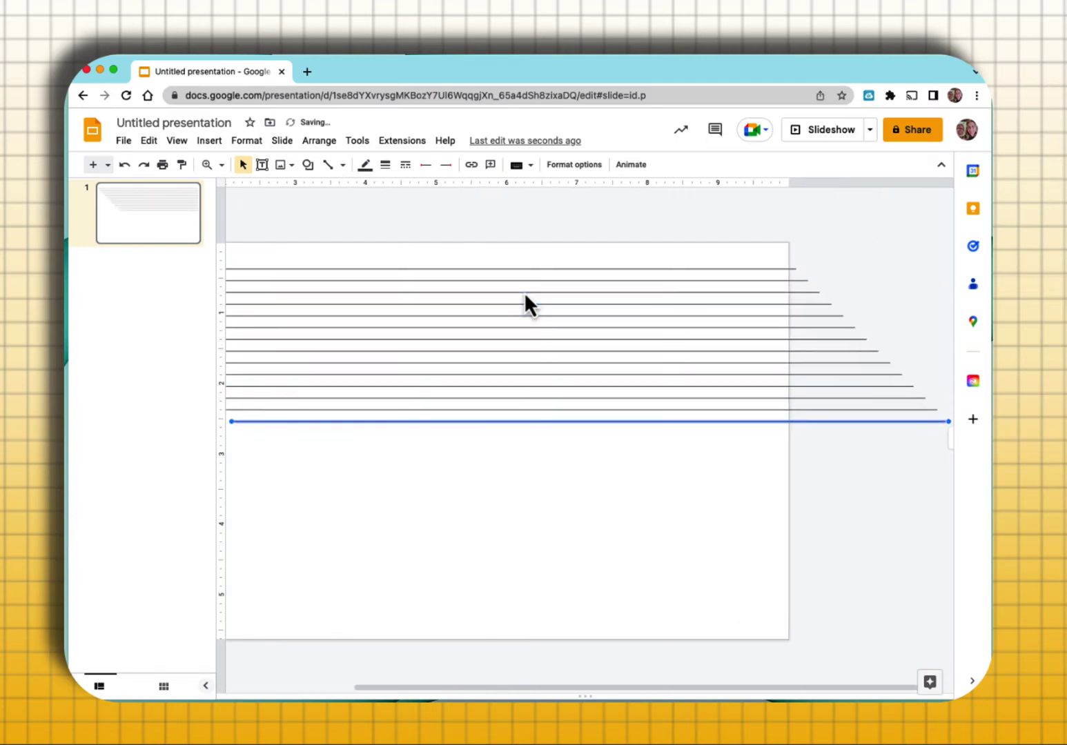
key("super+v")
key("super+v")
key("super+v")
key("super+v")
key("super+v")
key("super+v")
key("super+v")
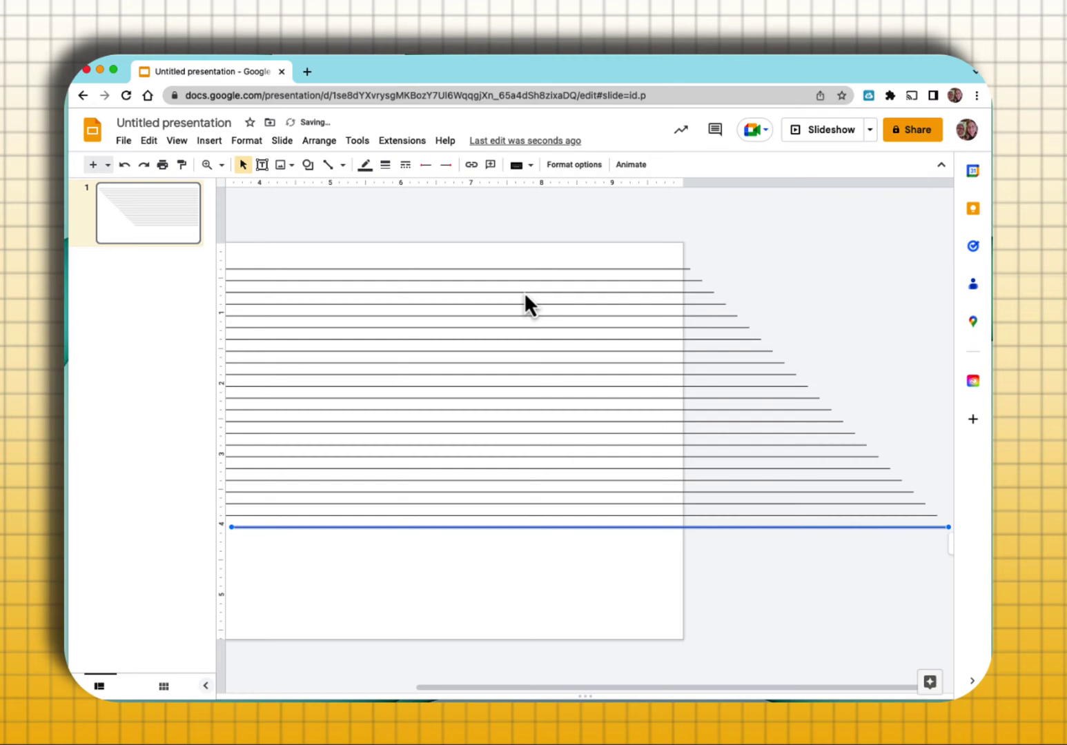
- Drag the last line copy to the slide's bottom edge, then box-select all lines
left_click_drag(715, 687, 532, 687)
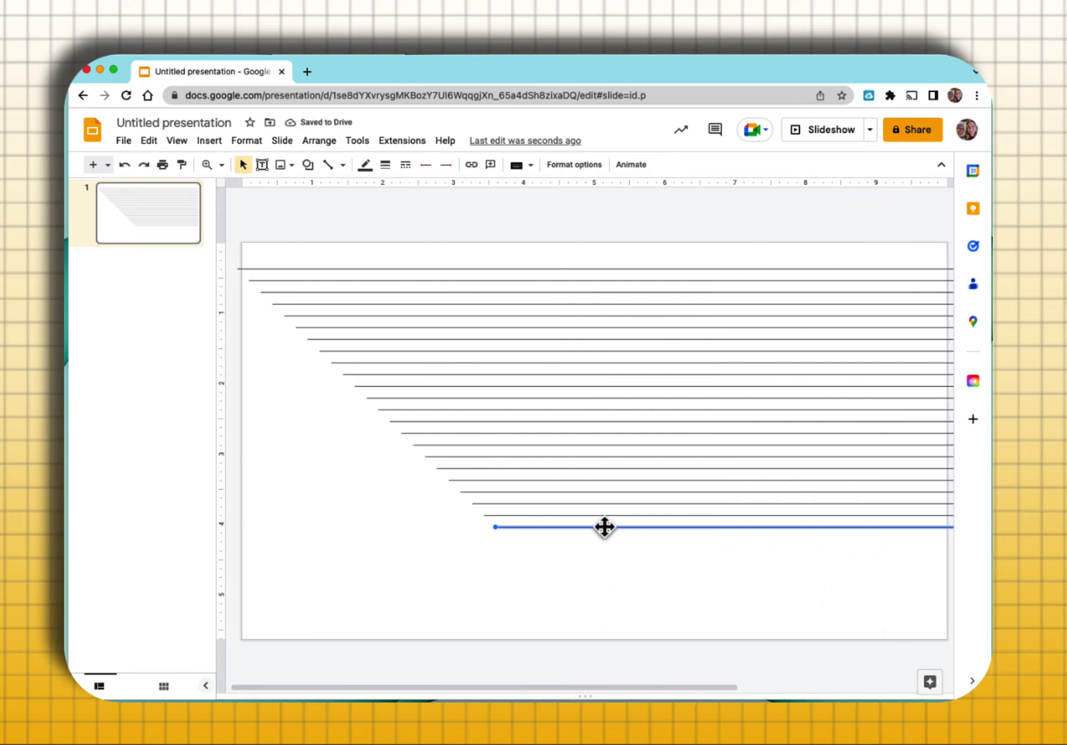
left_click_drag(604, 527, 342, 620)
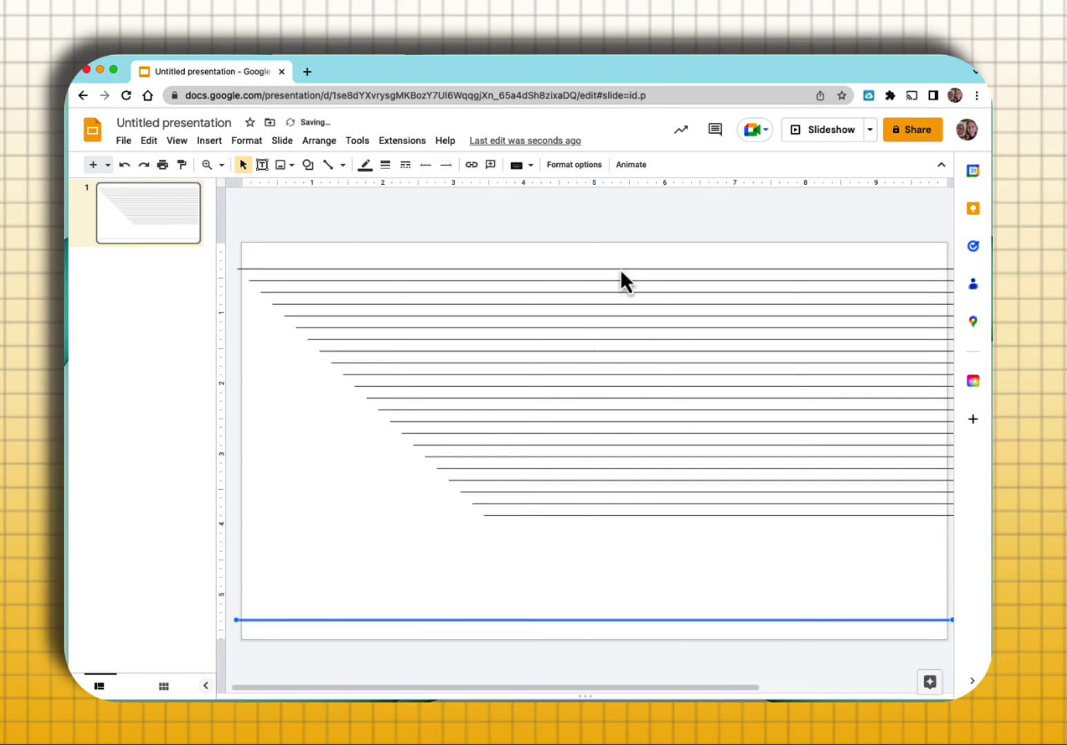
key("super+a")
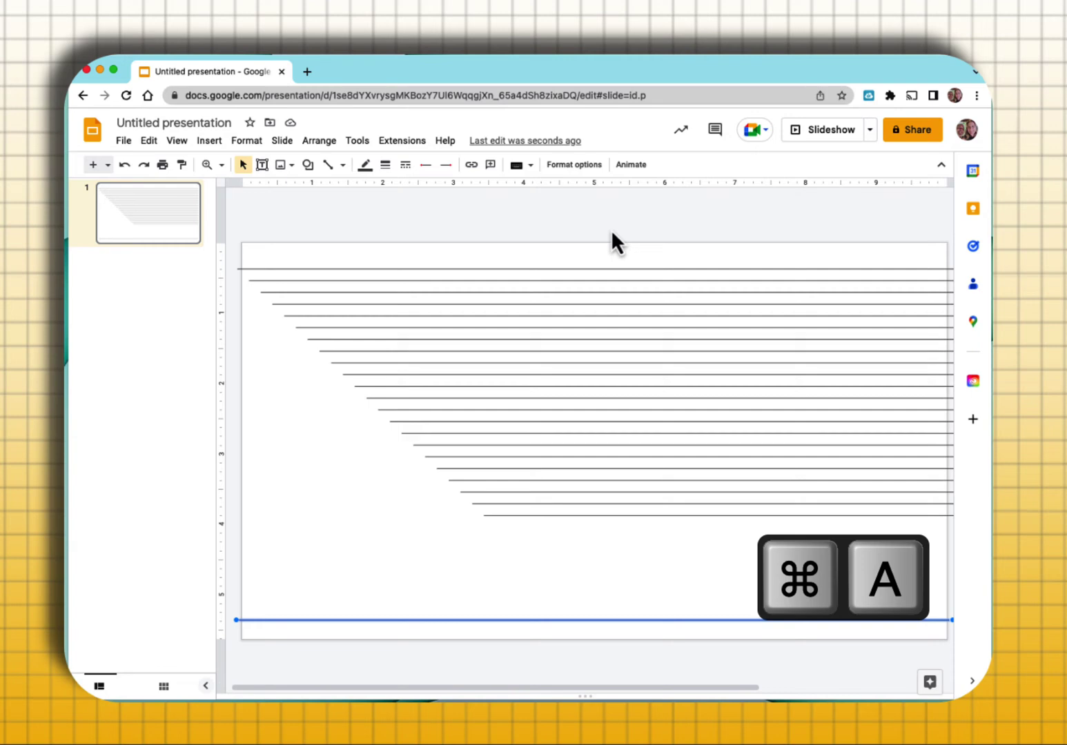
left_click(611, 229)
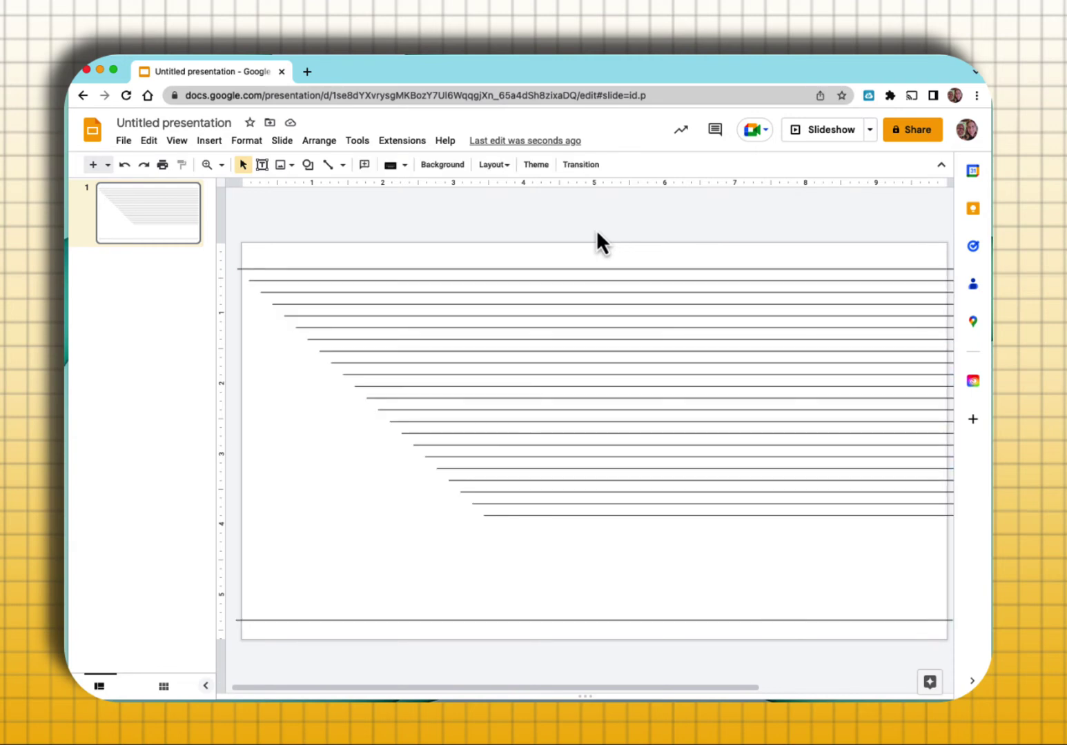
left_click_drag(579, 227, 626, 655)
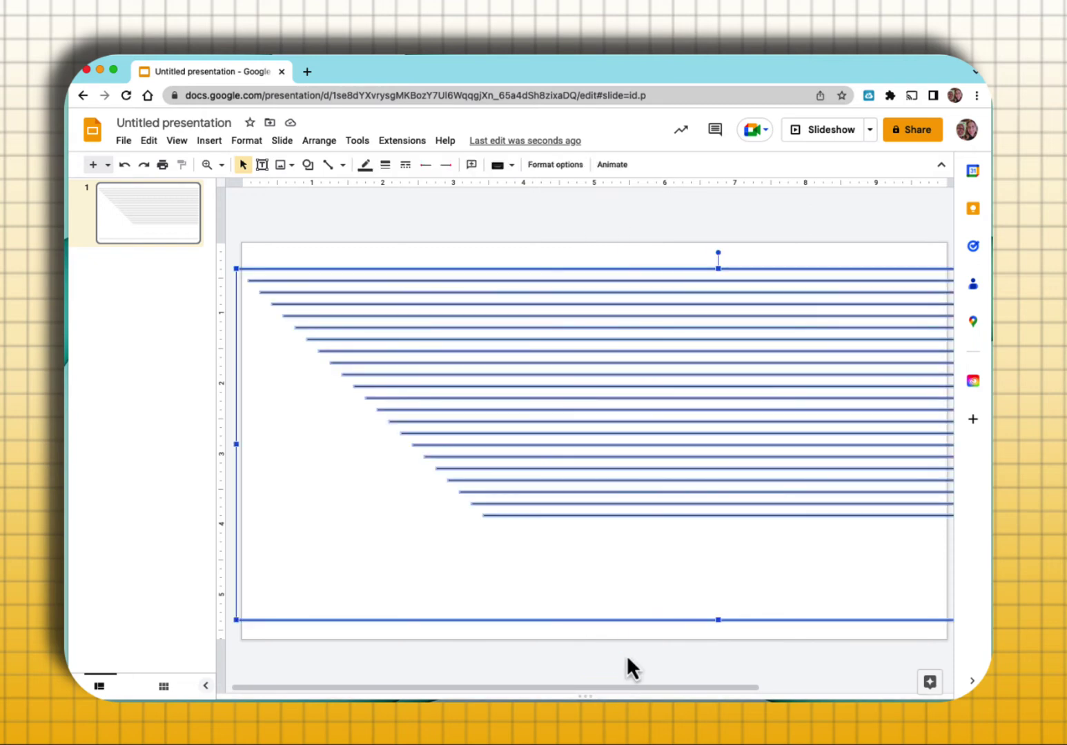
- Distribute the lines vertically, align them left, and group them into one object
left_click(323, 144)
mouse_move(351, 214)
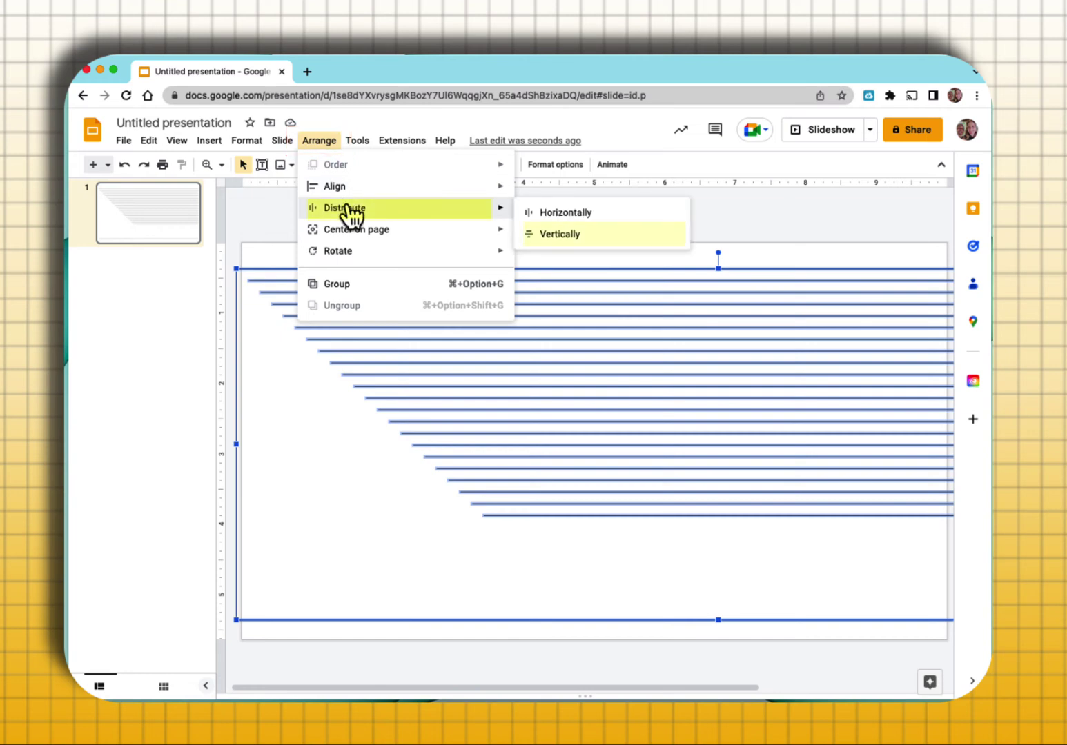
left_click(579, 232)
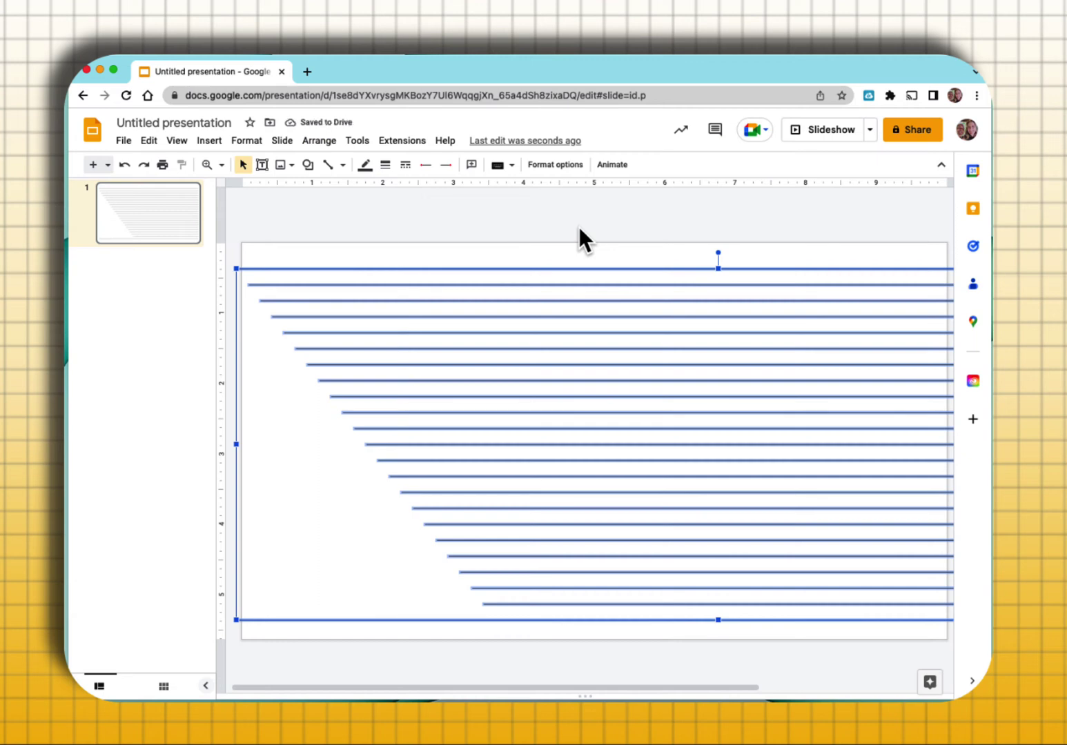
left_click(314, 141)
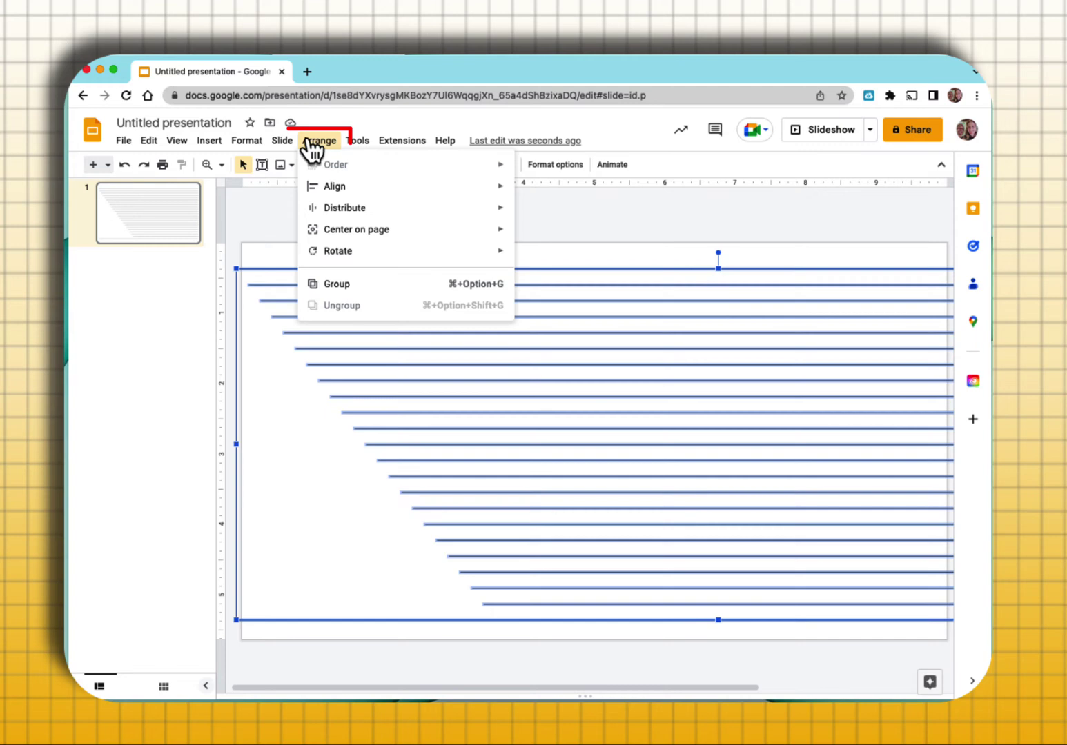
mouse_move(337, 188)
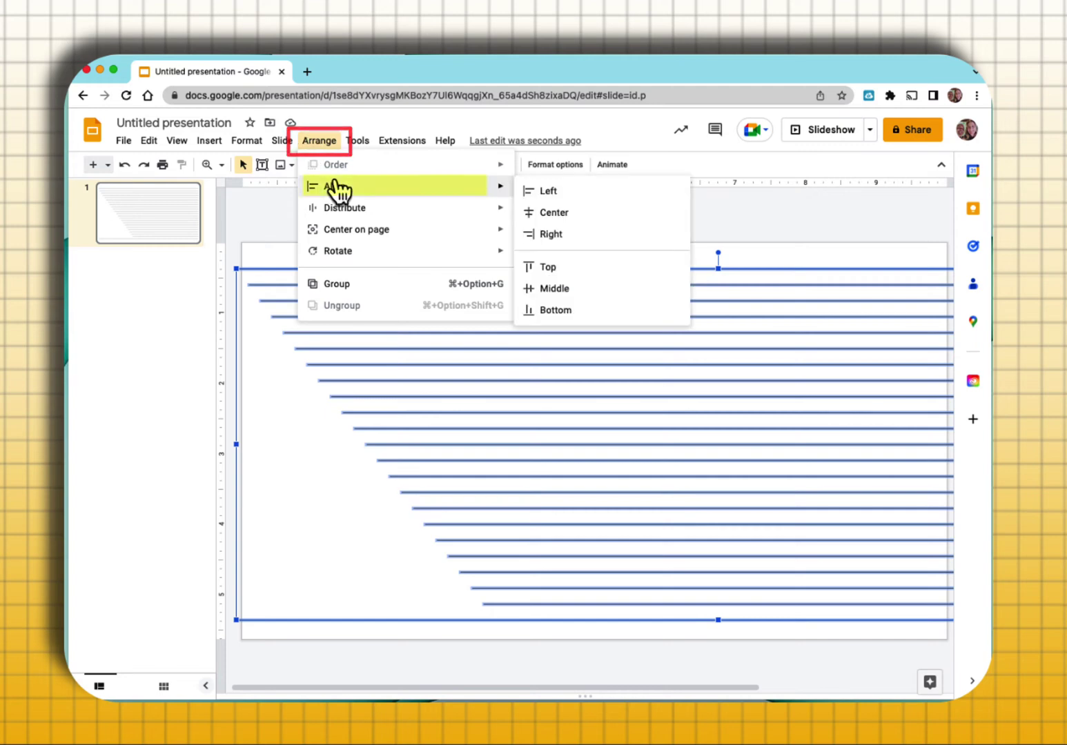
left_click(556, 193)
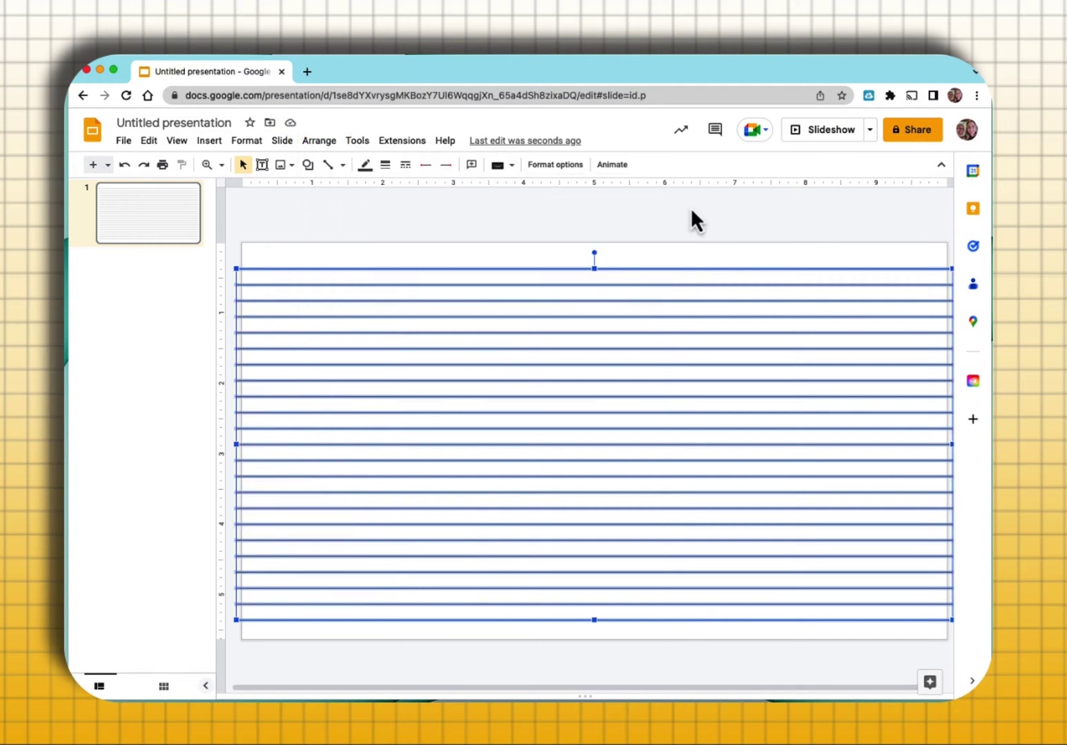
left_click(318, 141)
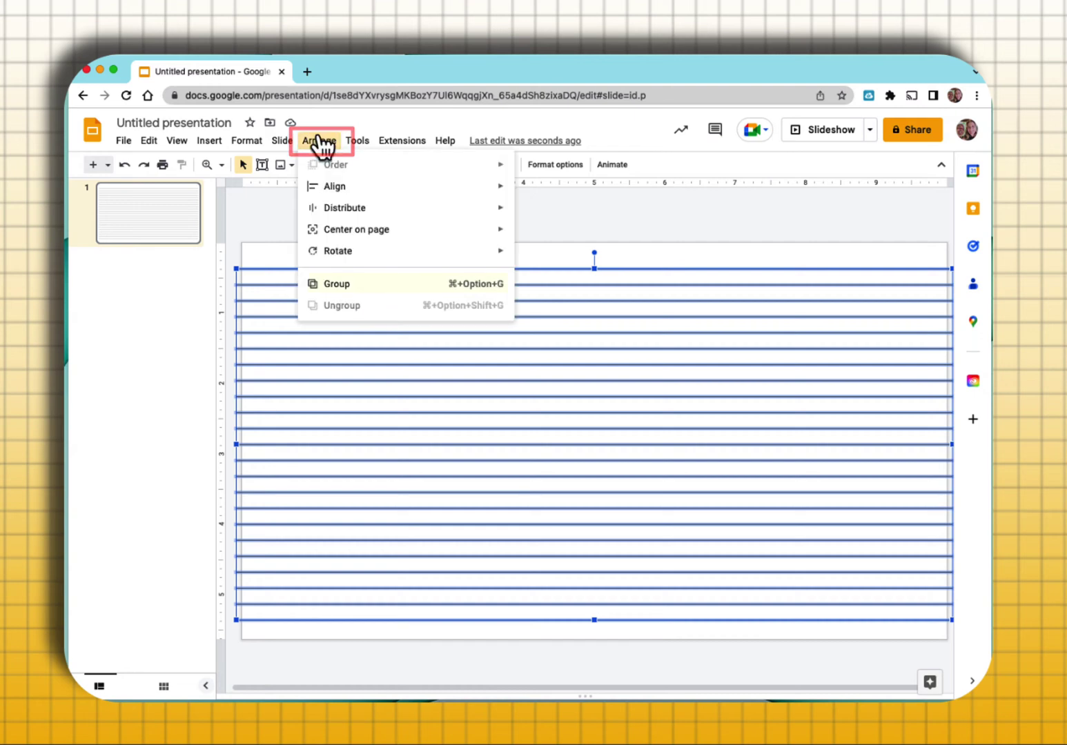
left_click(379, 286)
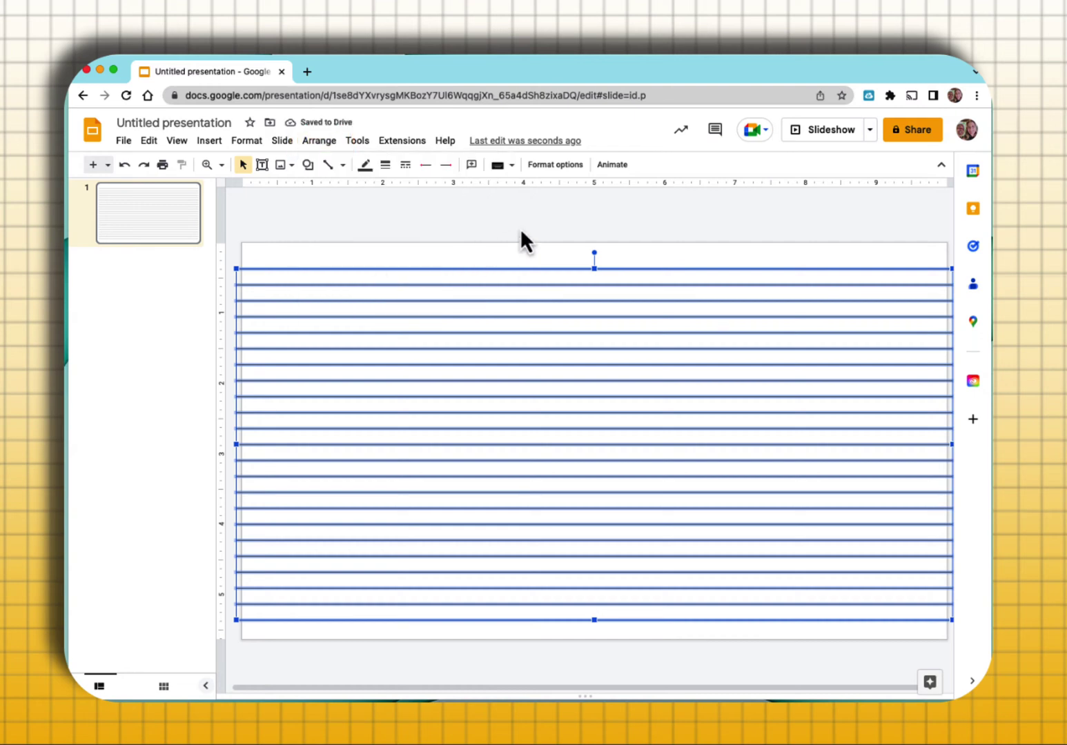
- Duplicate the line group, rotate the copy 90° and resize it to the slide height
key("super+c")
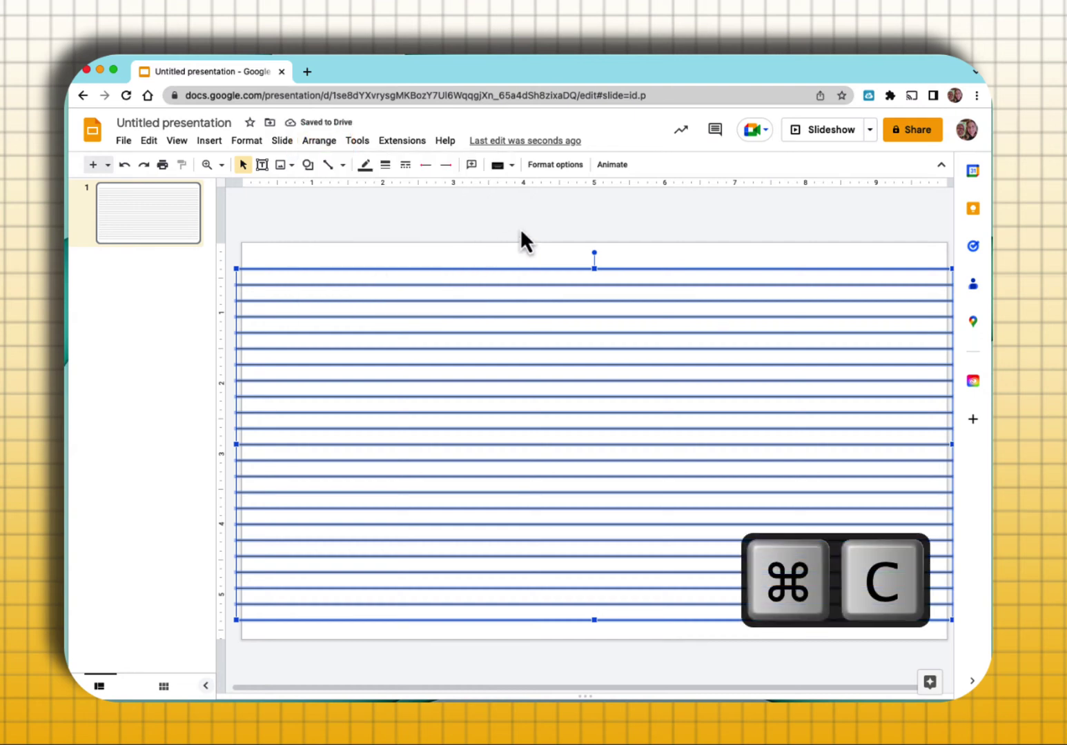
key("super+v")
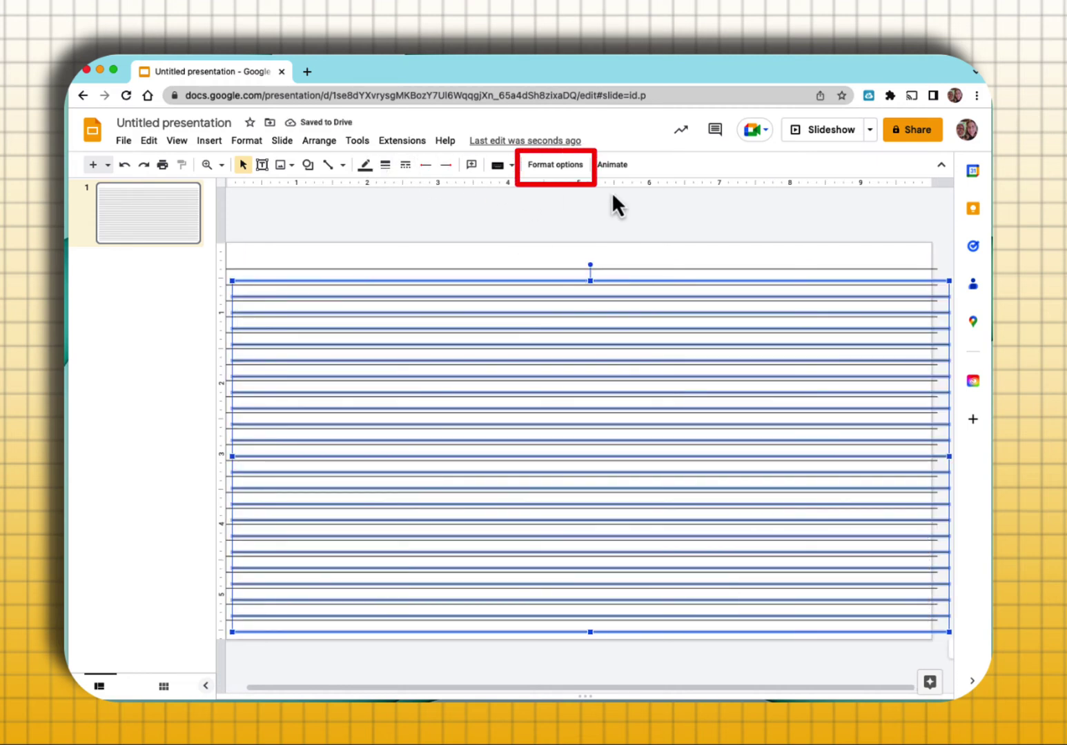
left_click(568, 169)
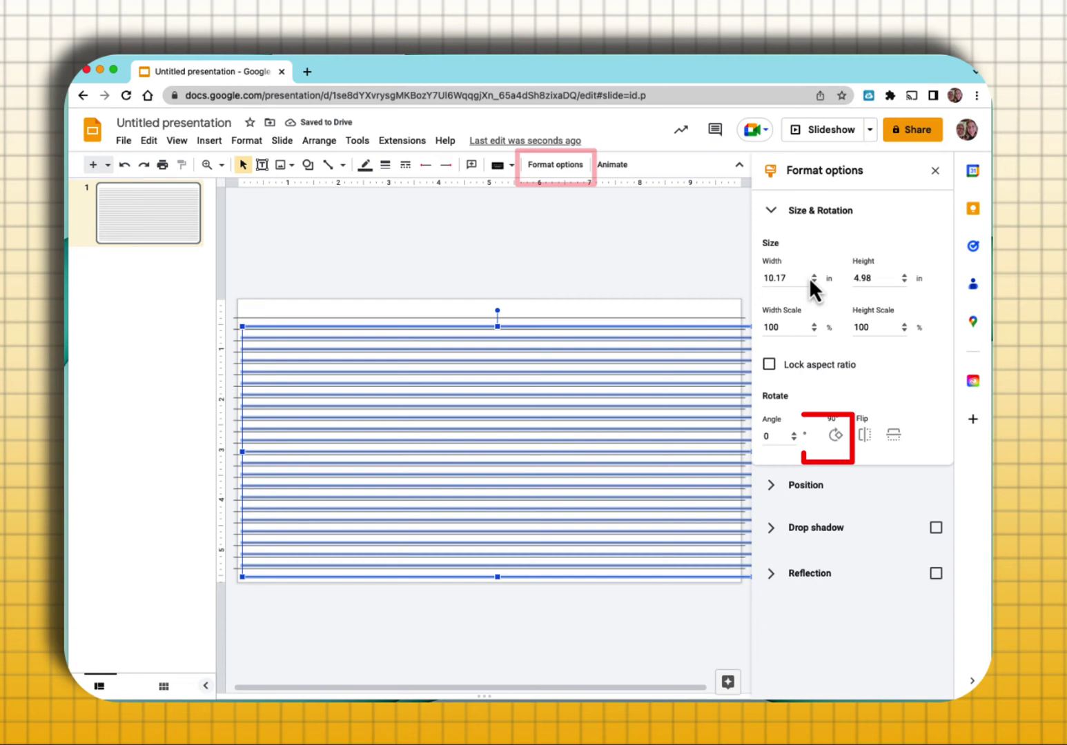
left_click(835, 435)
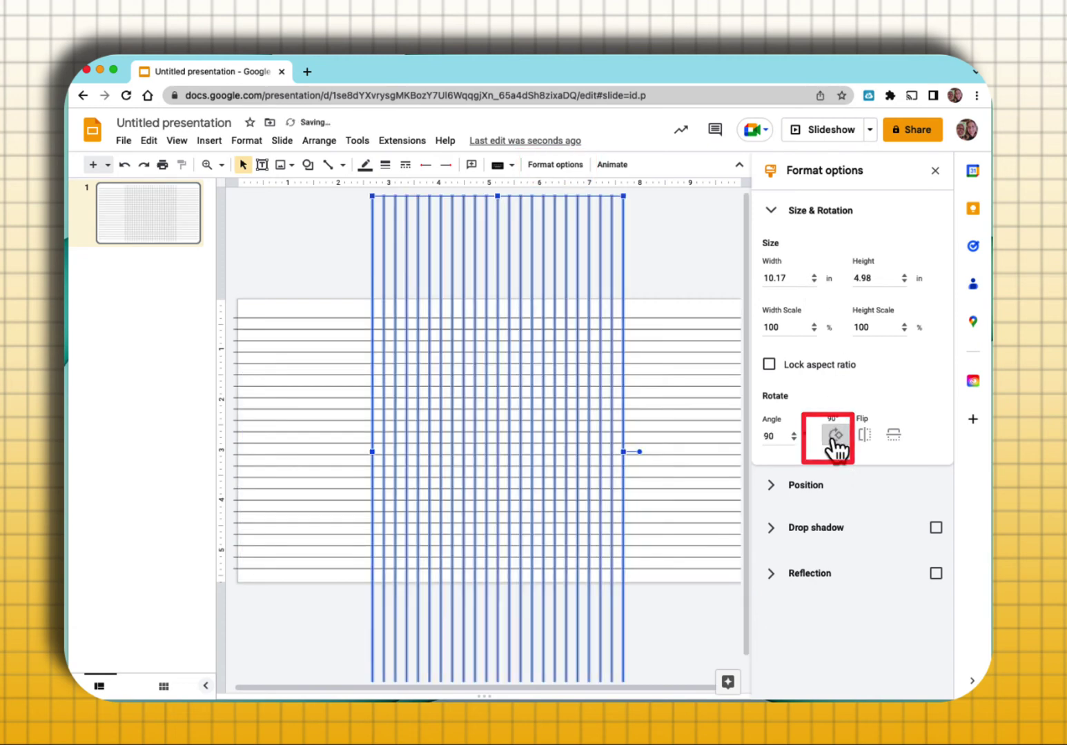
left_click_drag(494, 200, 492, 288)
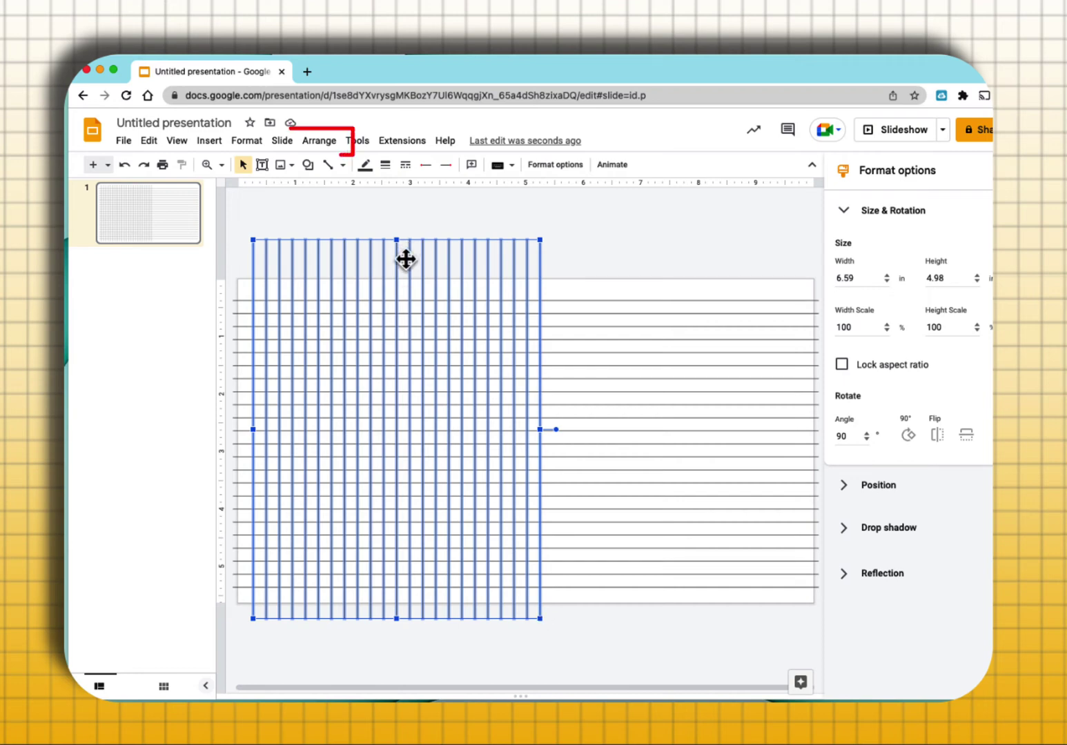
- Ungroup the vertical lines and paste extra copies of the rightmost one
left_click(319, 140)
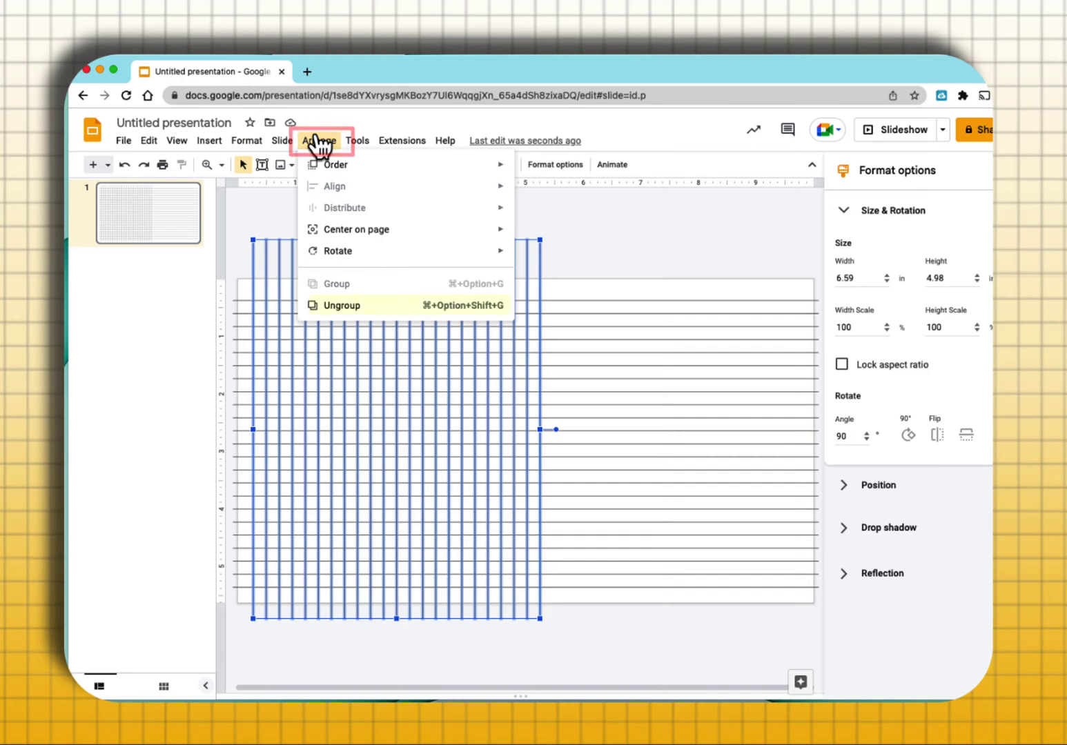
left_click(367, 307)
left_click(553, 255)
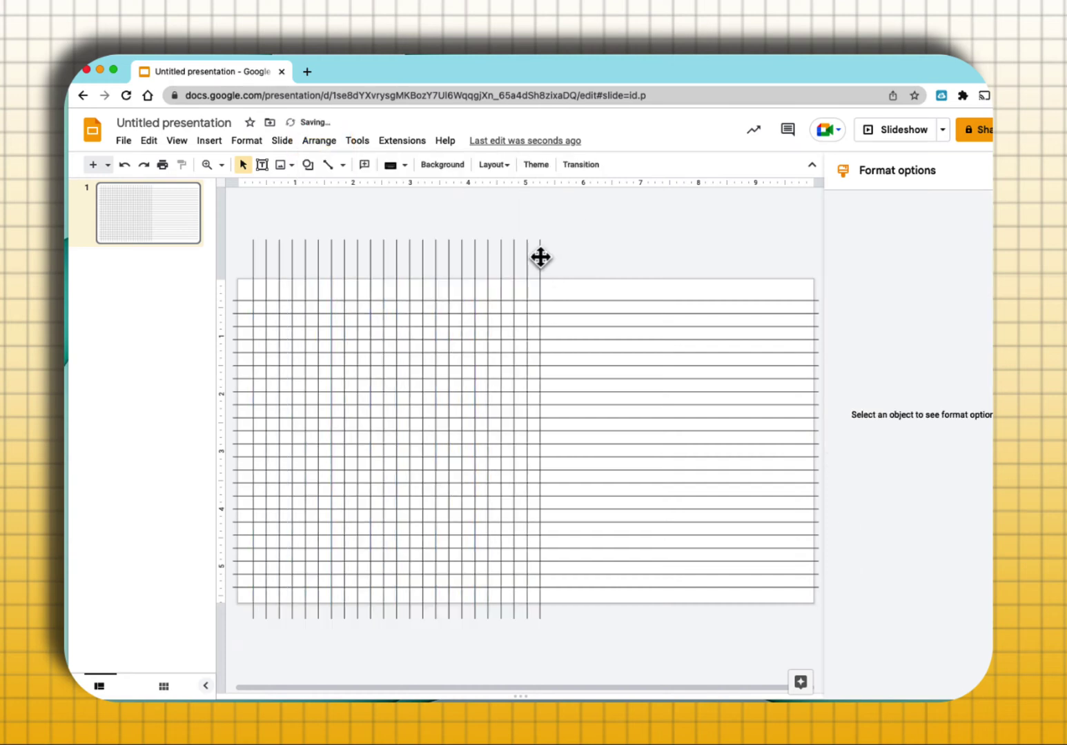
left_click(540, 256)
key("super+c")
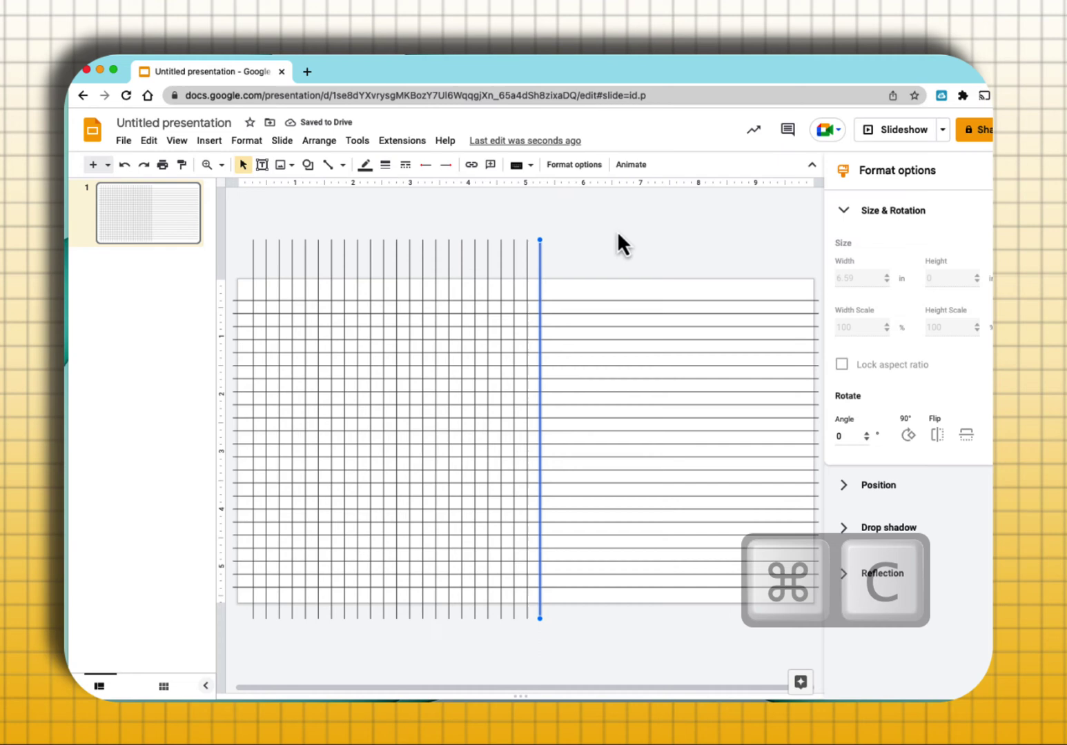
key("super+v")
key("super+v")
key("super+v")
key("super+v")
key("super+v")
key("super+v")
key("super+v")
key("super+v")
key("super+v")
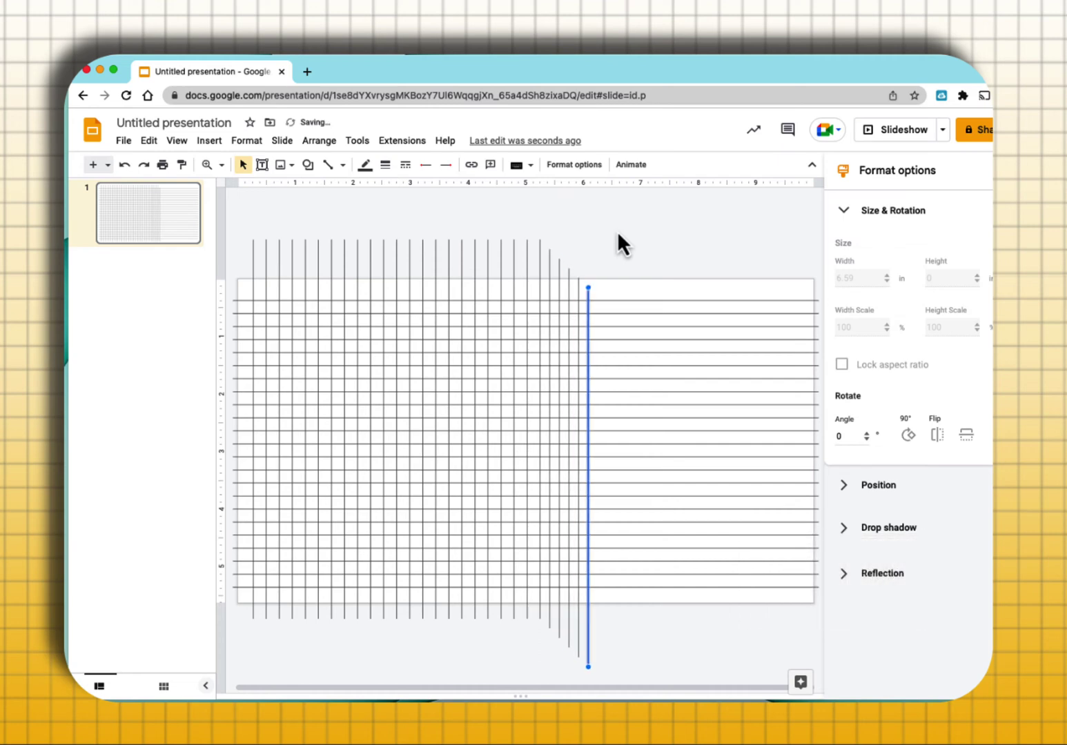
key("super+v")
key("super+v")
key("super+v")
key("super+v")
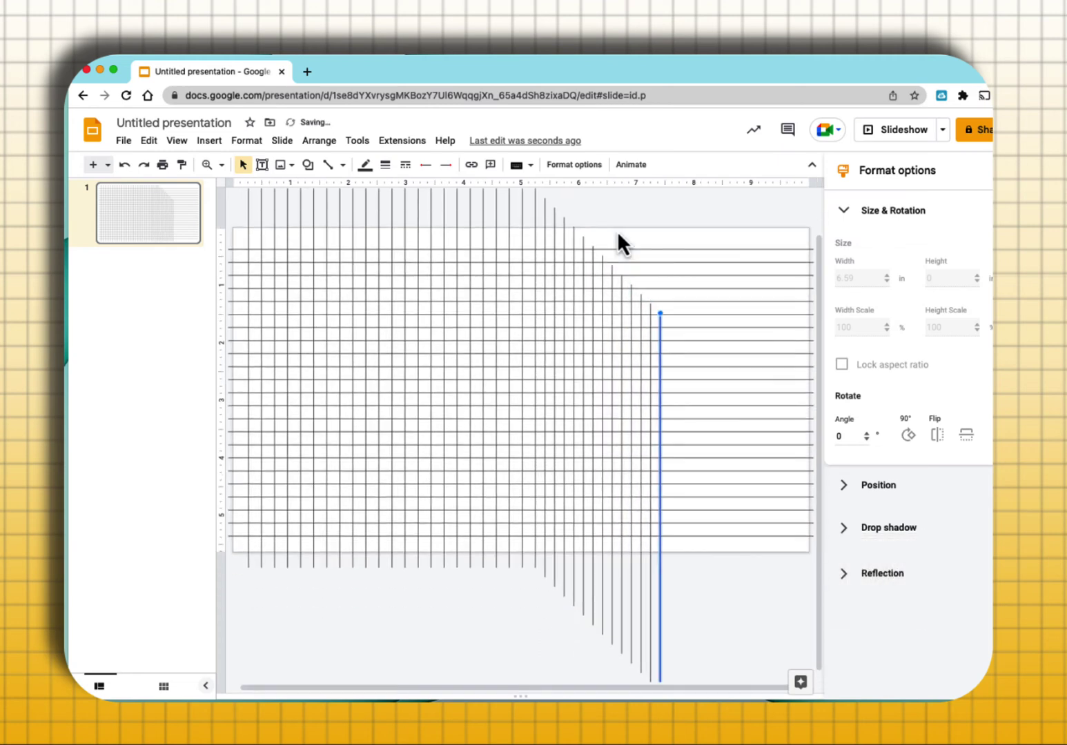
- Move the last vertical copy to the slide's right edge and select all vertical lines
left_click(701, 586)
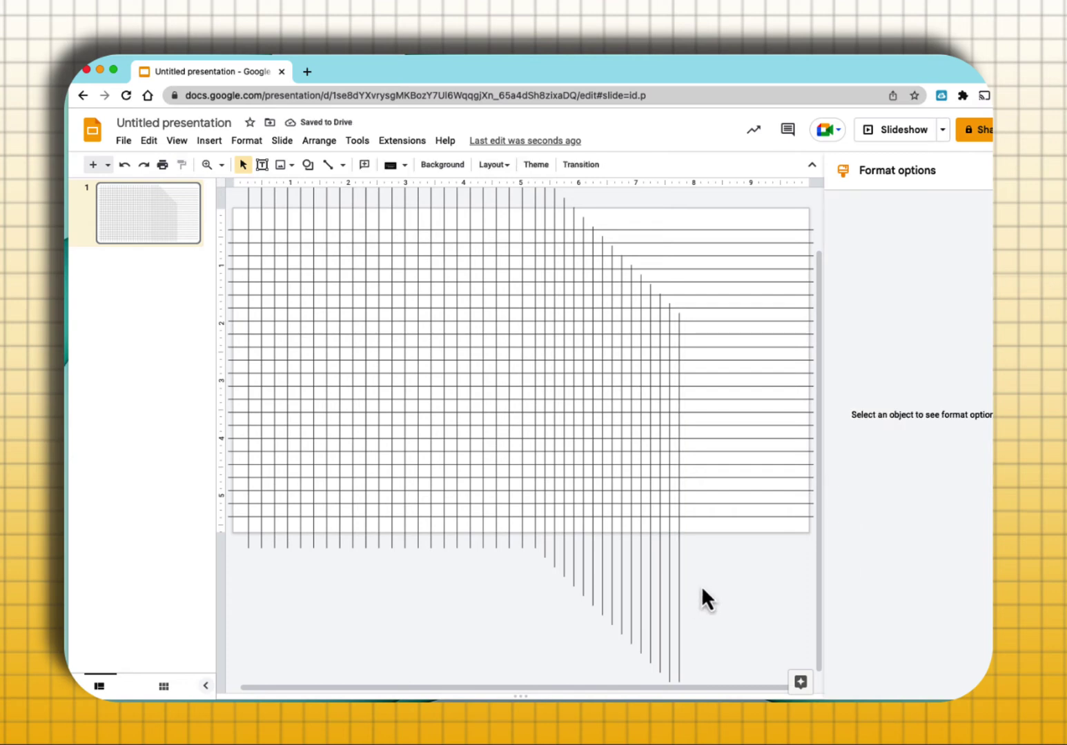
left_click(679, 585)
left_click_drag(679, 584, 796, 449)
left_click(245, 649)
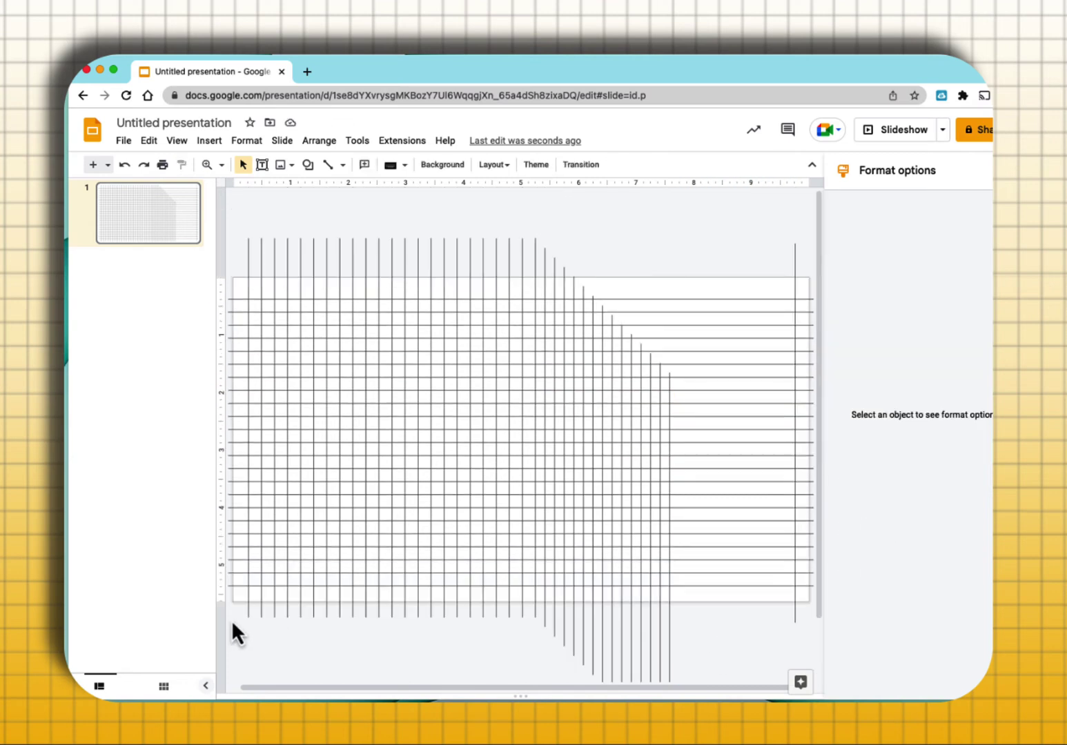
left_click_drag(232, 619, 803, 614)
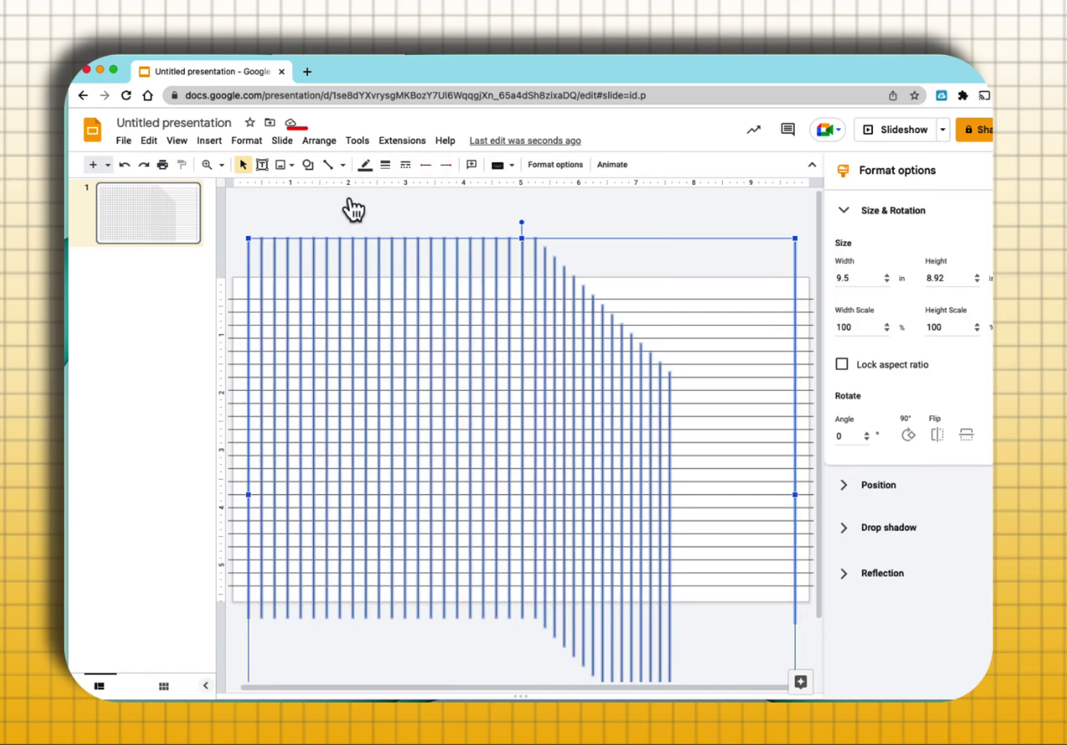
left_click(321, 141)
- Distribute the vertical lines horizontally, align their tops, and deselect the grid
mouse_move(343, 211)
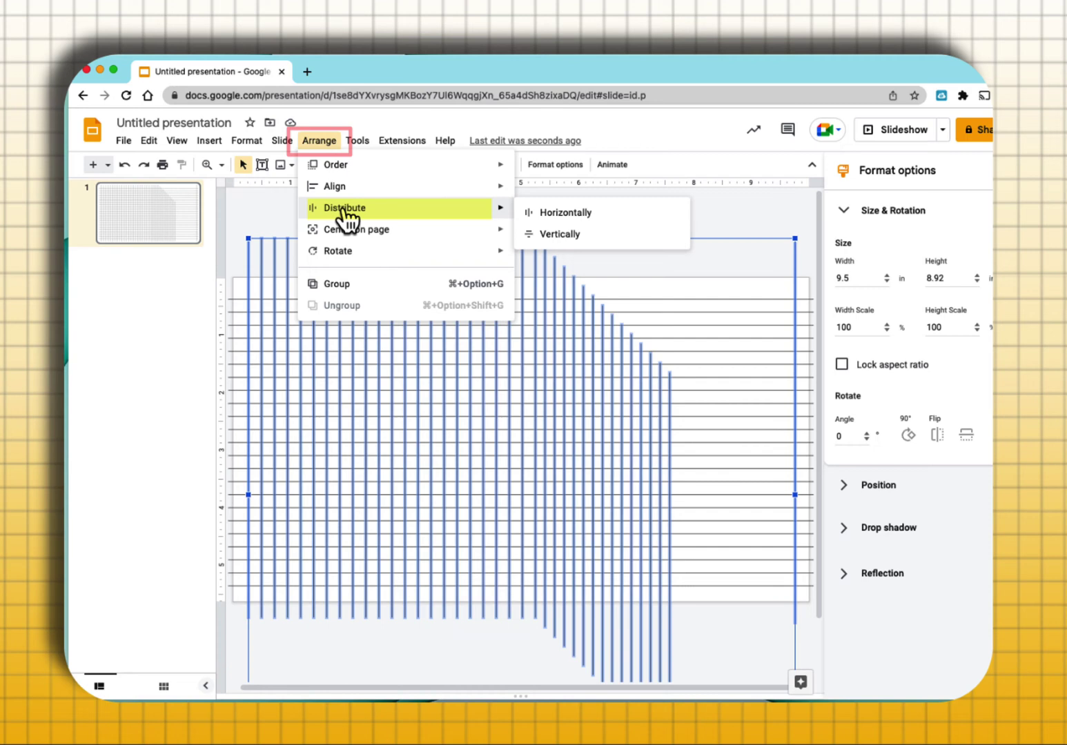
left_click(565, 214)
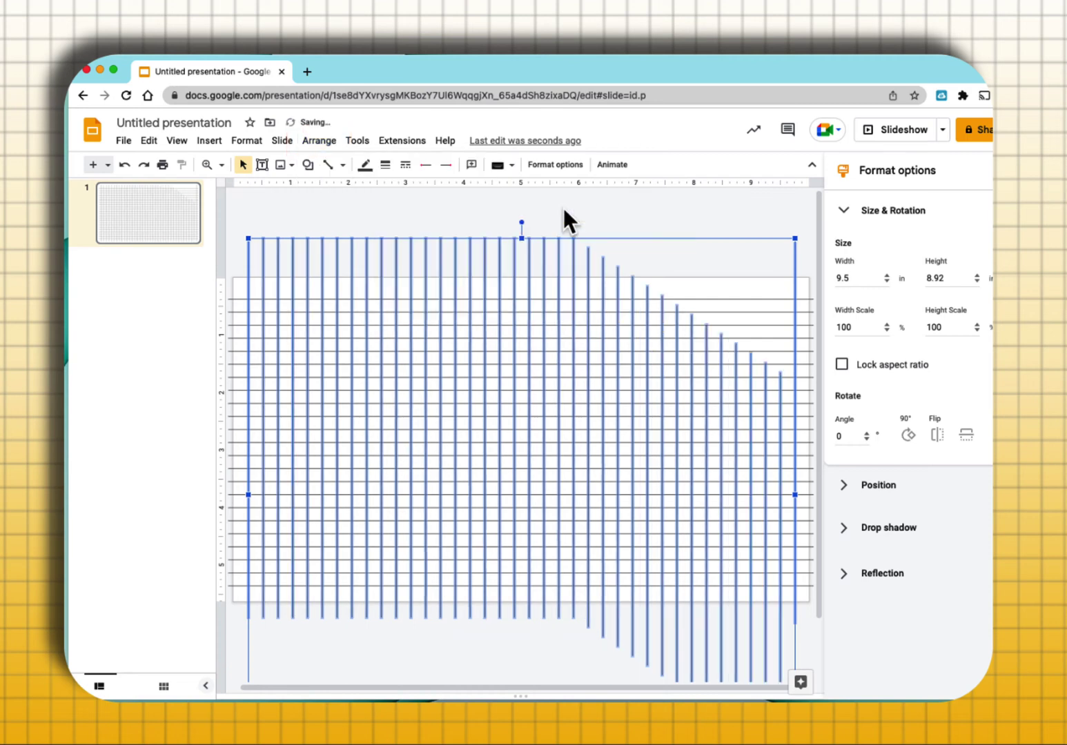
left_click(318, 140)
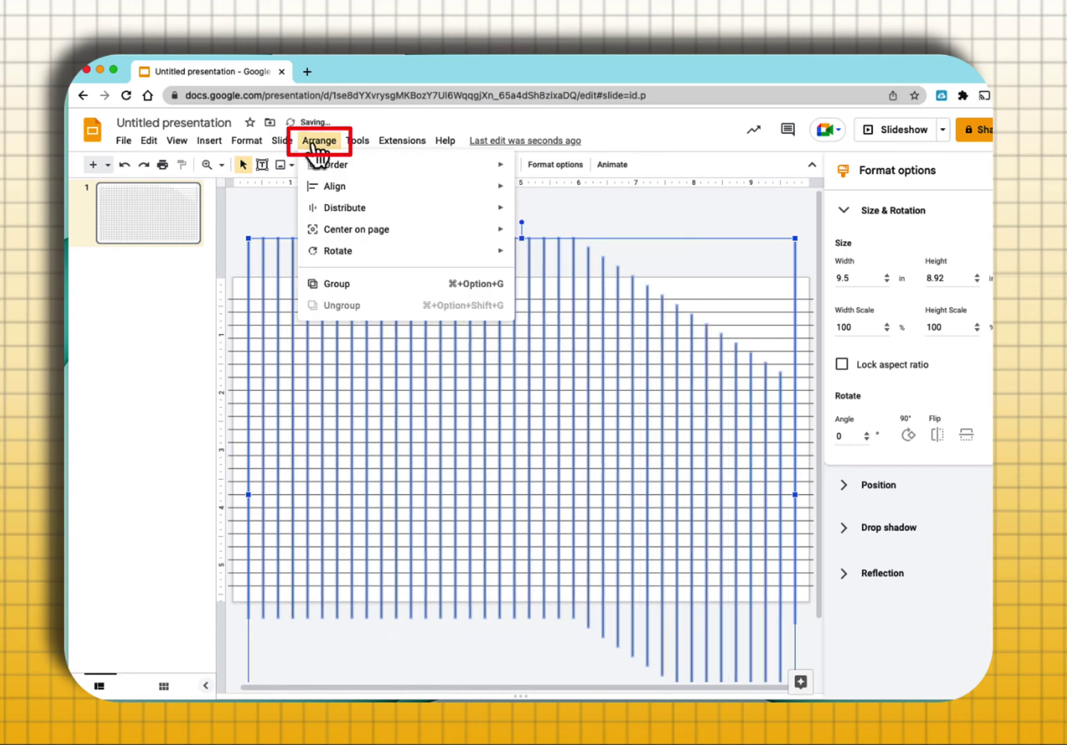
mouse_move(390, 187)
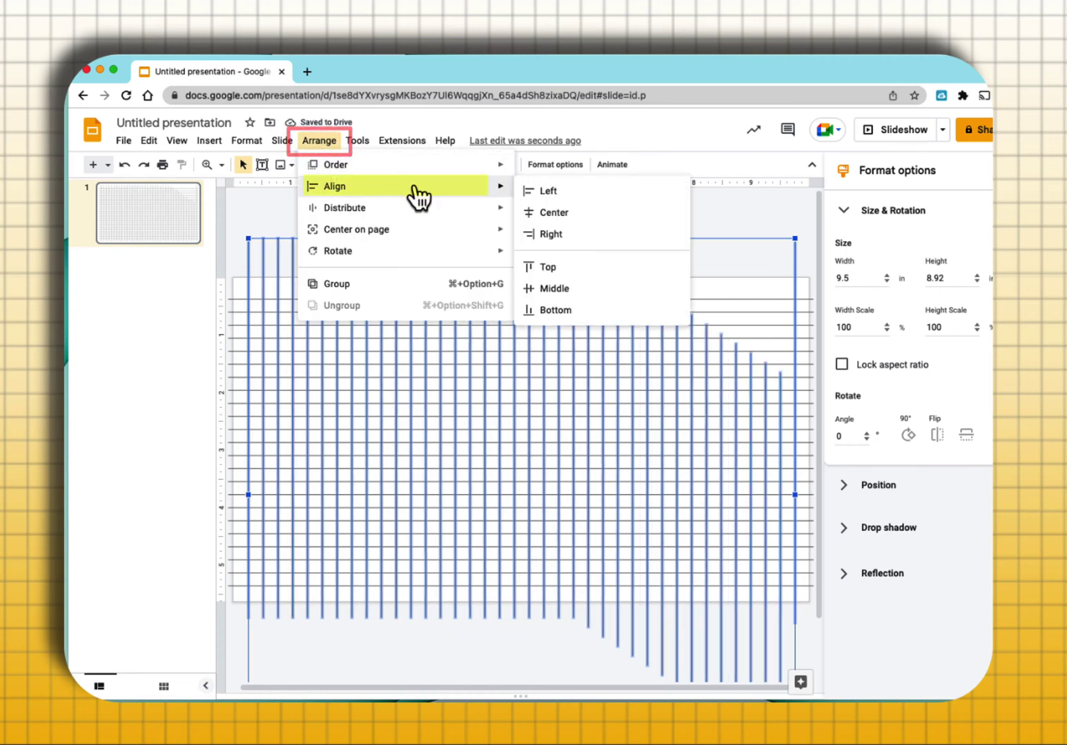
left_click(590, 266)
left_click(610, 672)
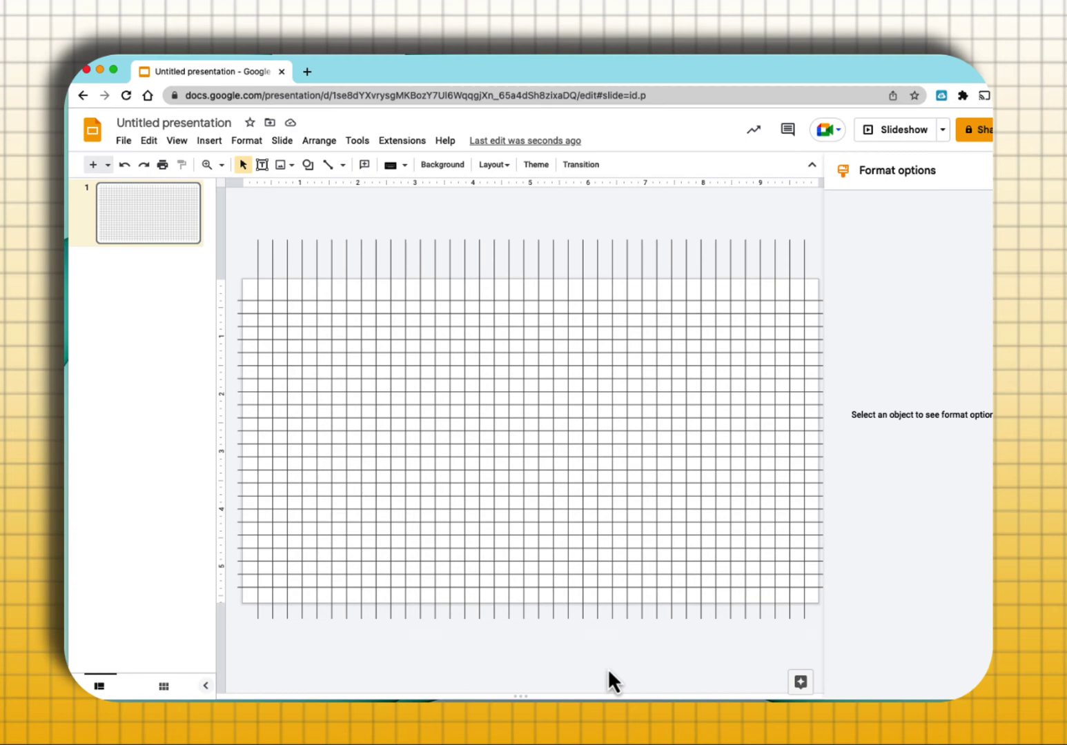
- Add a blank second slide with a blue gradient background
left_click(108, 164)
left_click(235, 409)
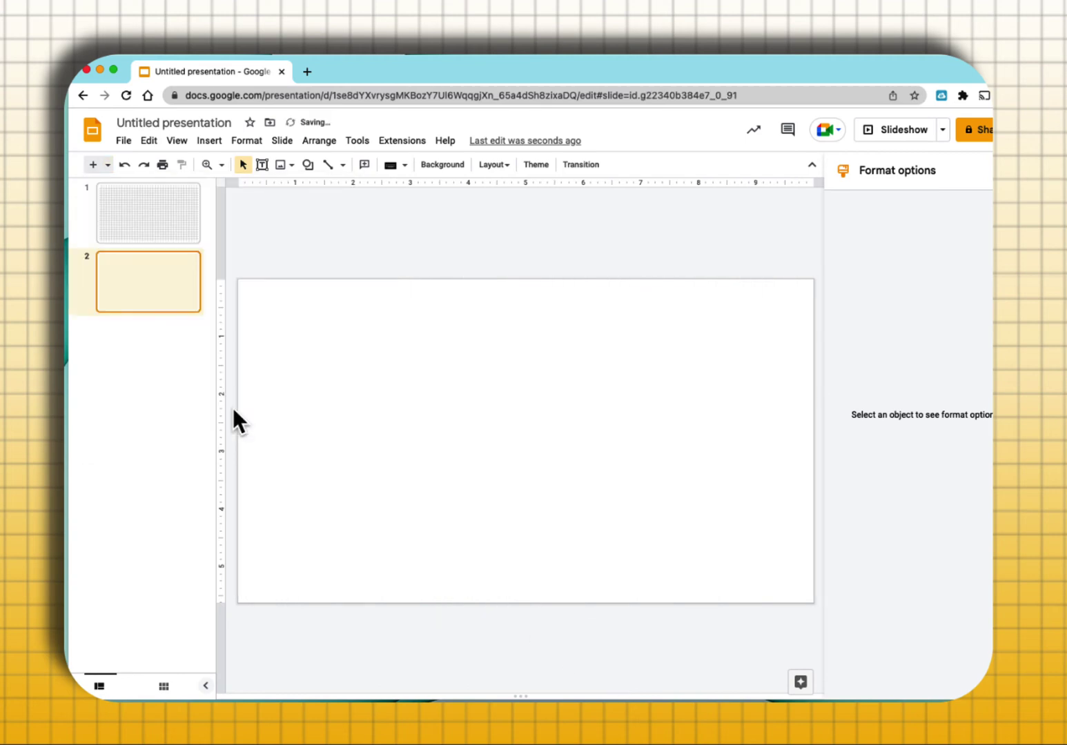
right_click(525, 330)
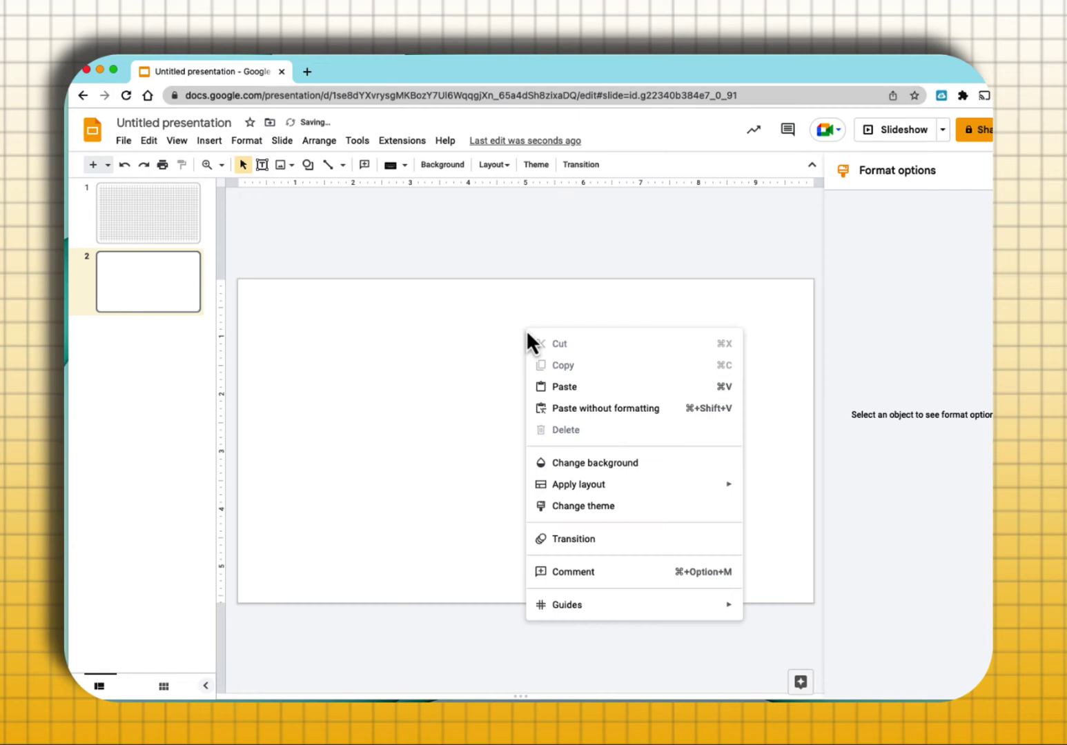
left_click(650, 462)
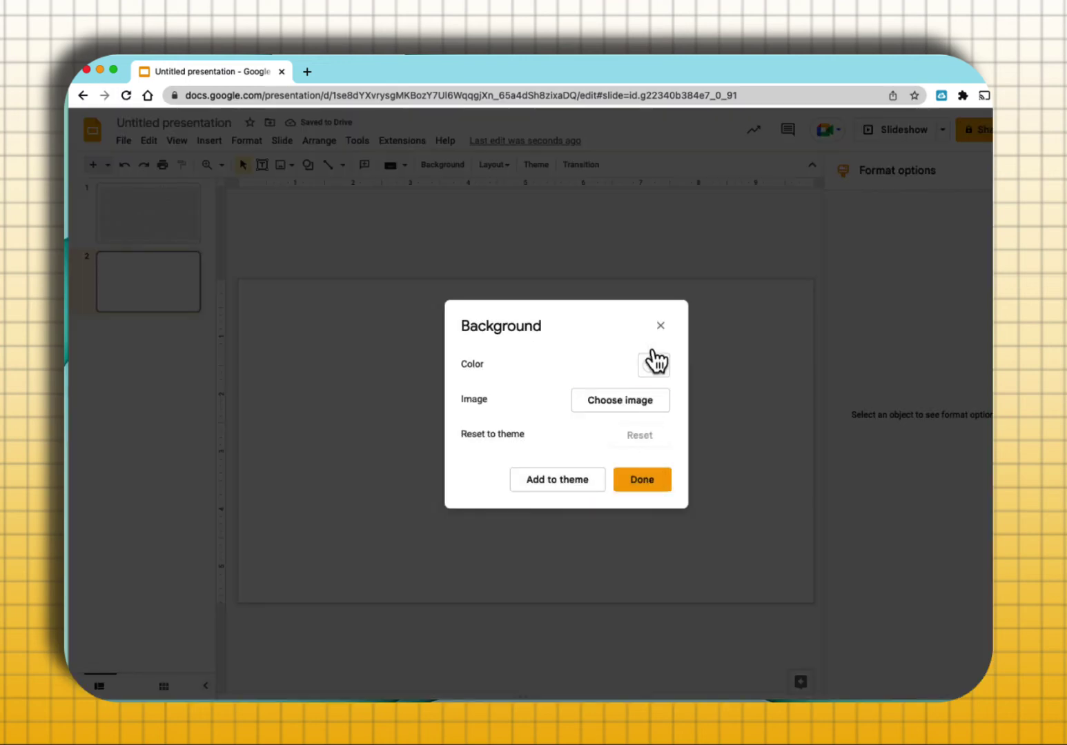
left_click(657, 370)
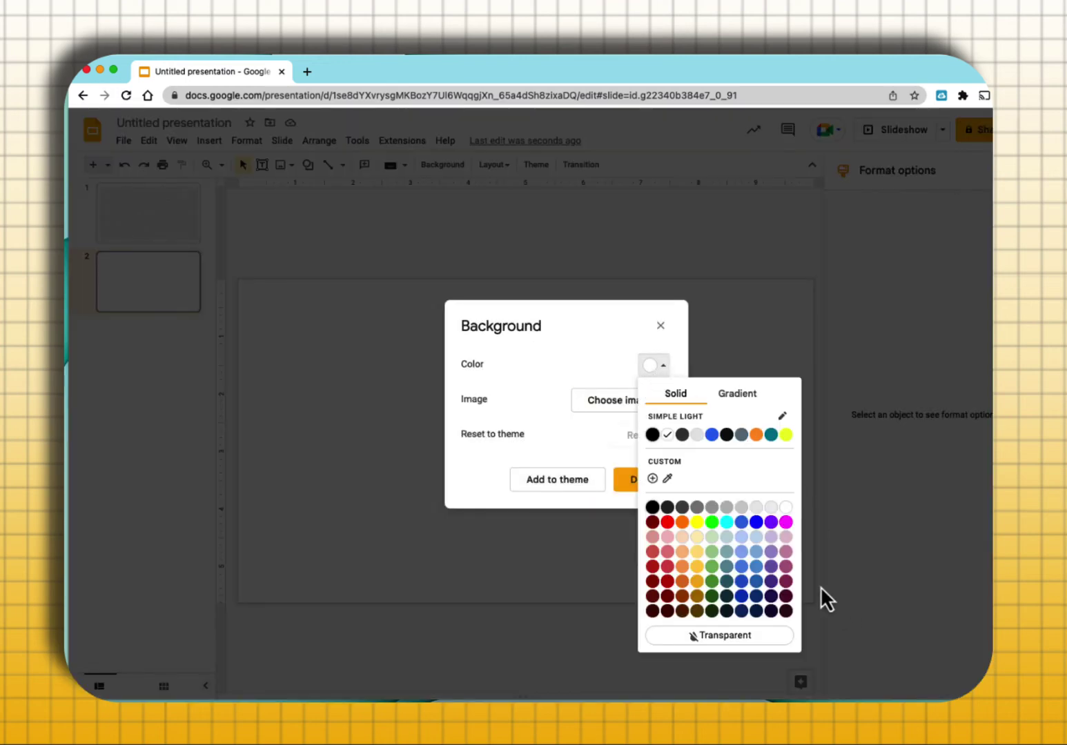
left_click(736, 393)
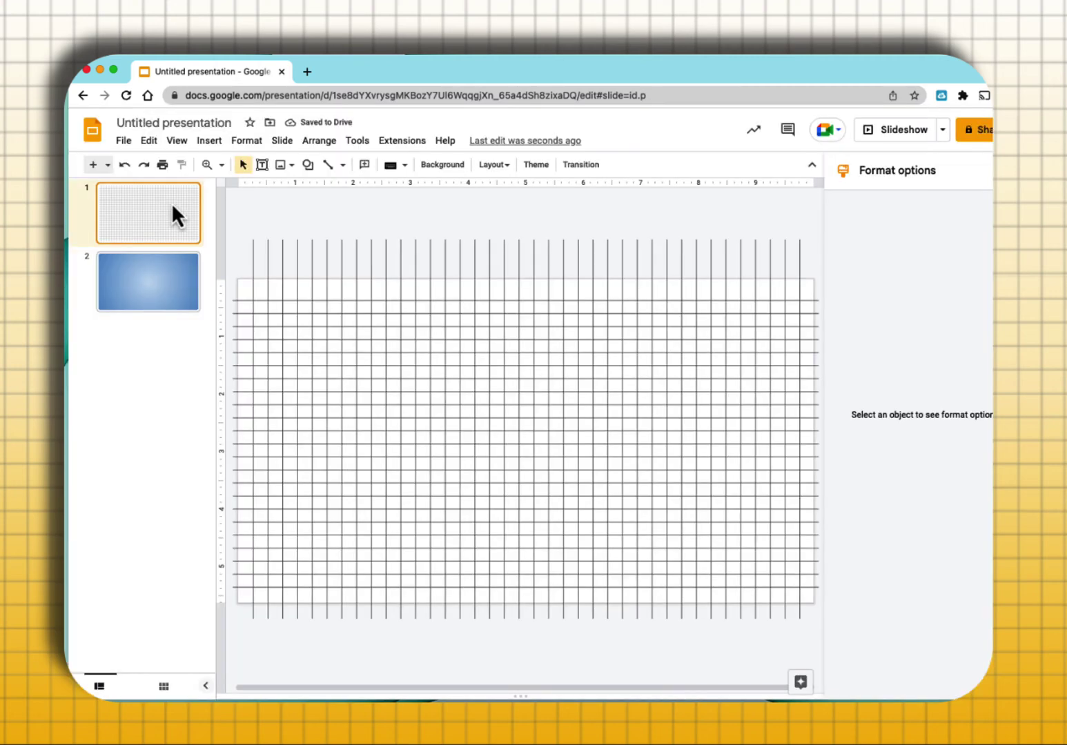
- Copy all grid lines from slide 1 and paste them onto the blue slide
left_click(171, 207)
key("super+a")
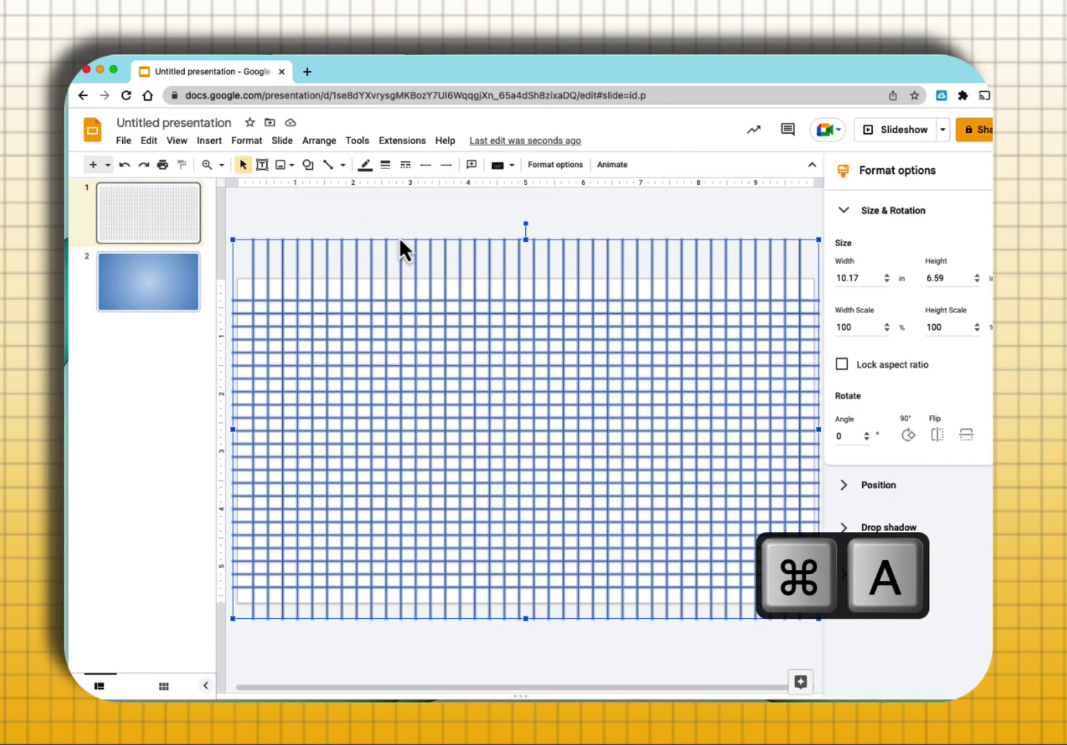
key("super+c")
left_click(154, 292)
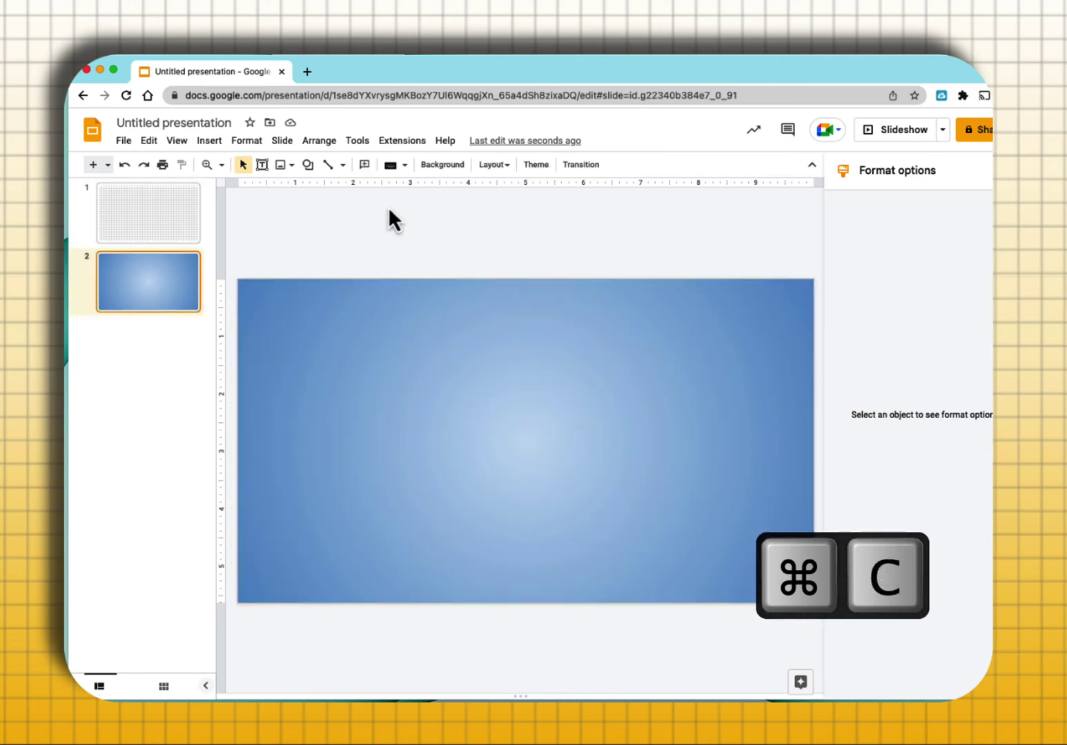
key("super+v")
- Set the pasted grid lines' colour to white
left_click(389, 211)
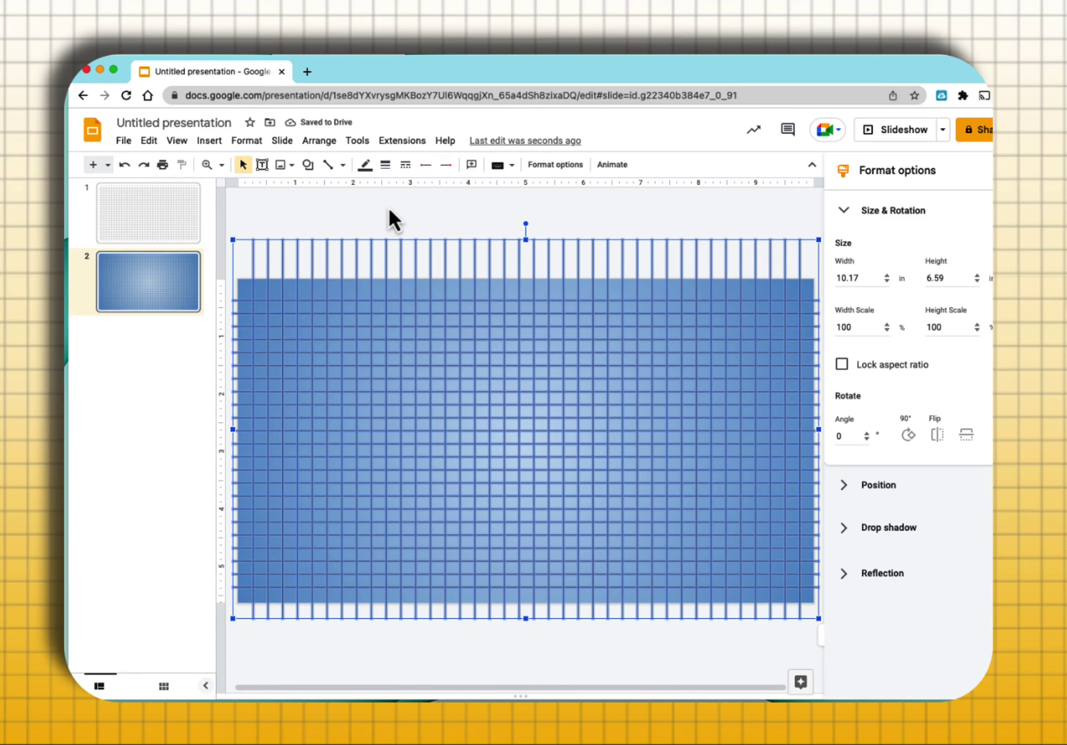
left_click(364, 165)
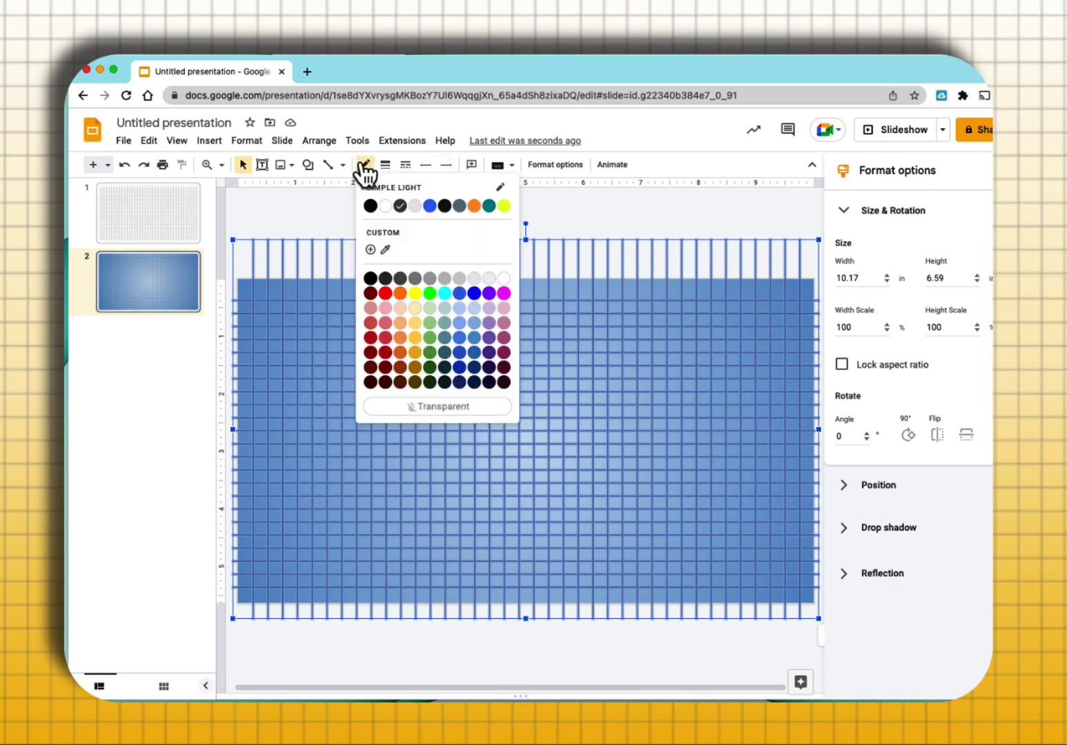
left_click(503, 279)
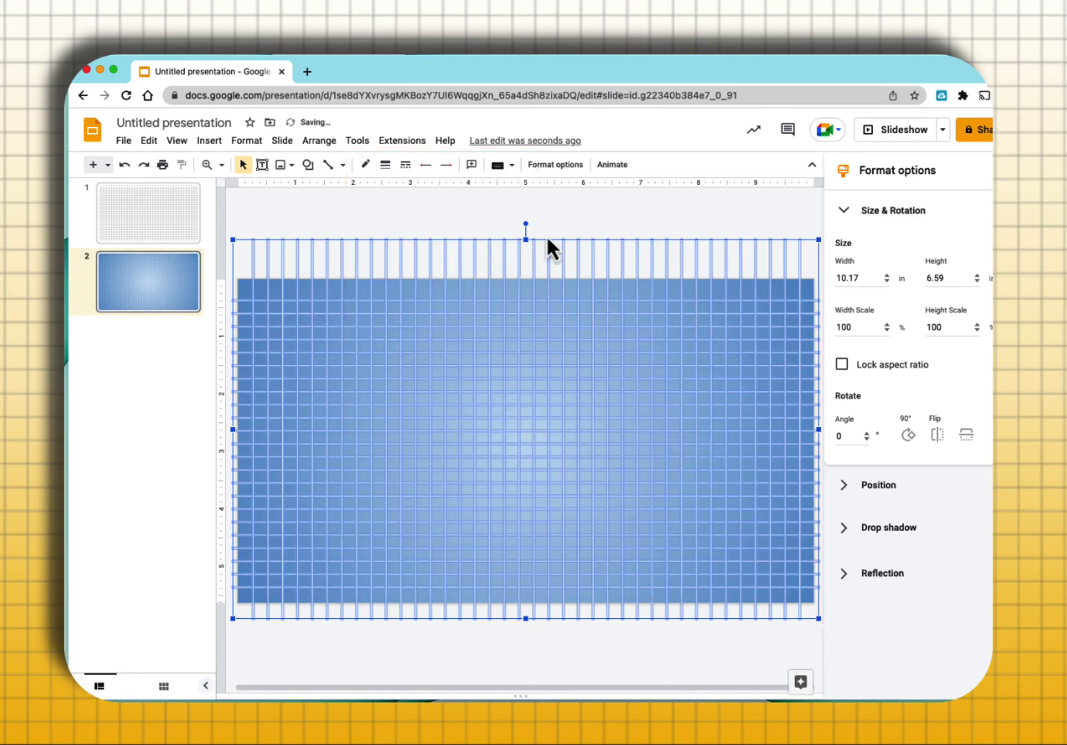
left_click(594, 223)
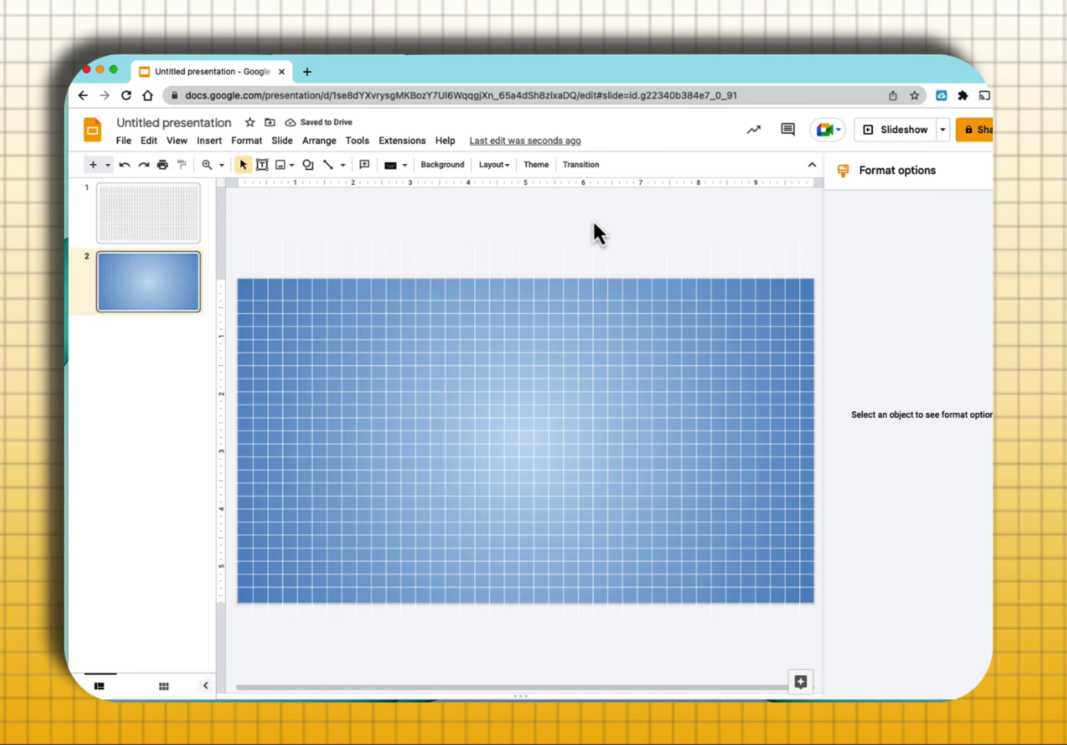
- Download slide 1 as a PNG named 'black and white grid'
left_click(121, 226)
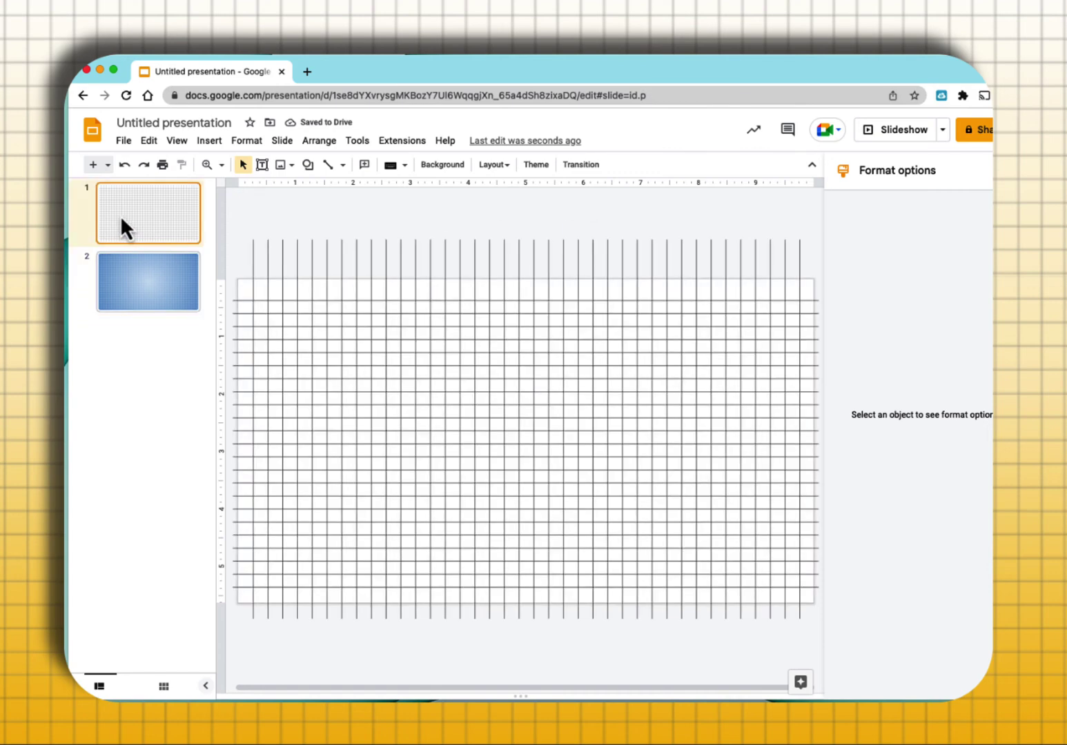
left_click(124, 141)
mouse_move(197, 310)
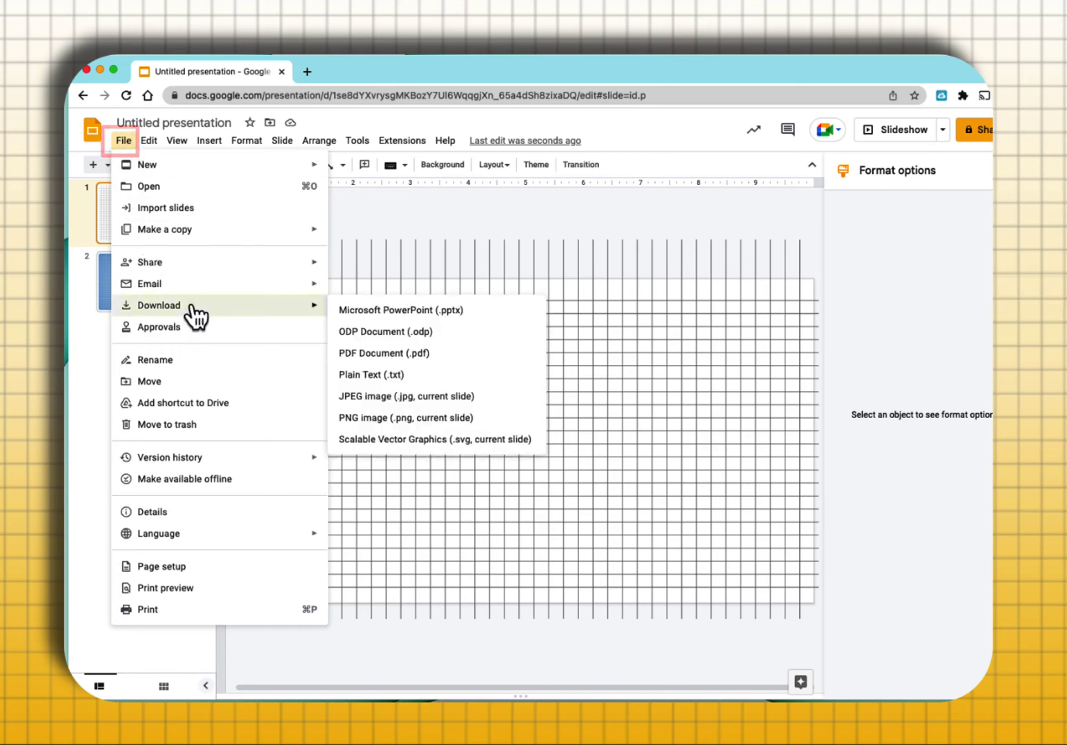
left_click(438, 419)
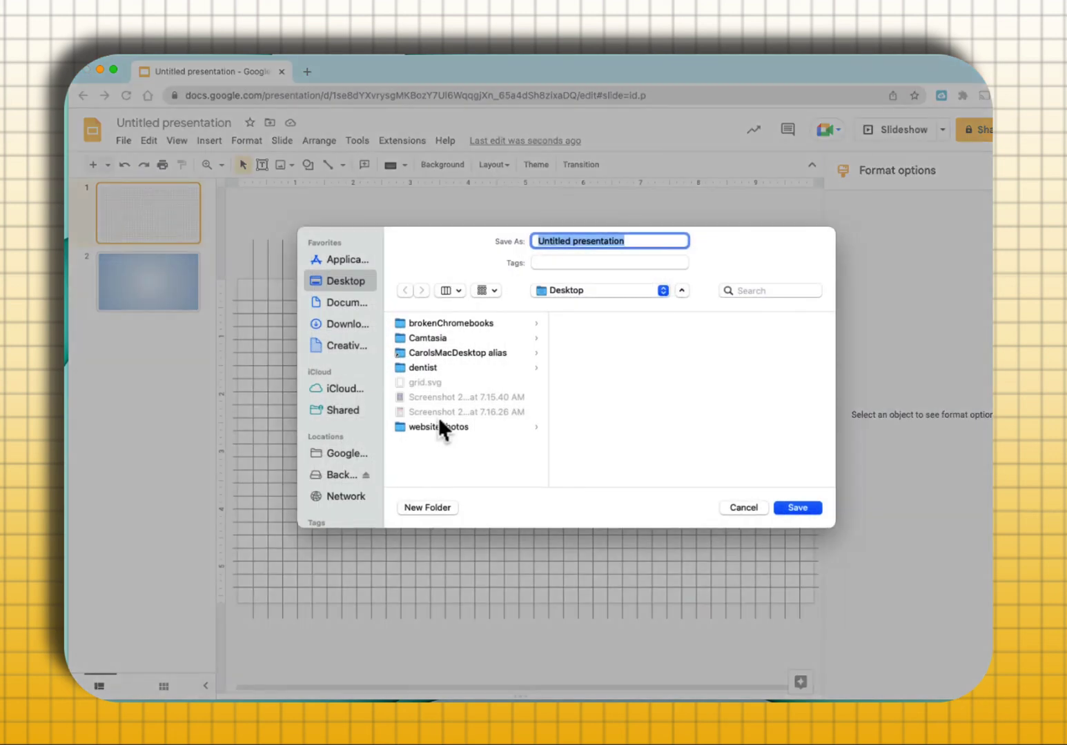
type("black and white grid")
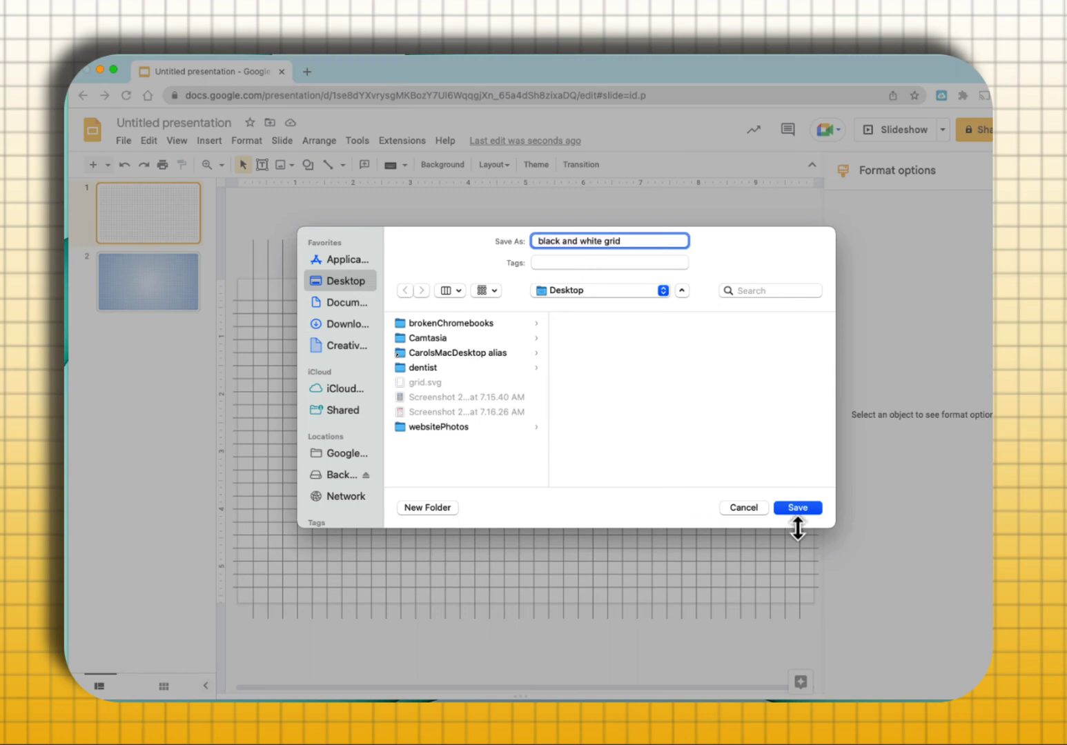
key("Return")
left_click(157, 288)
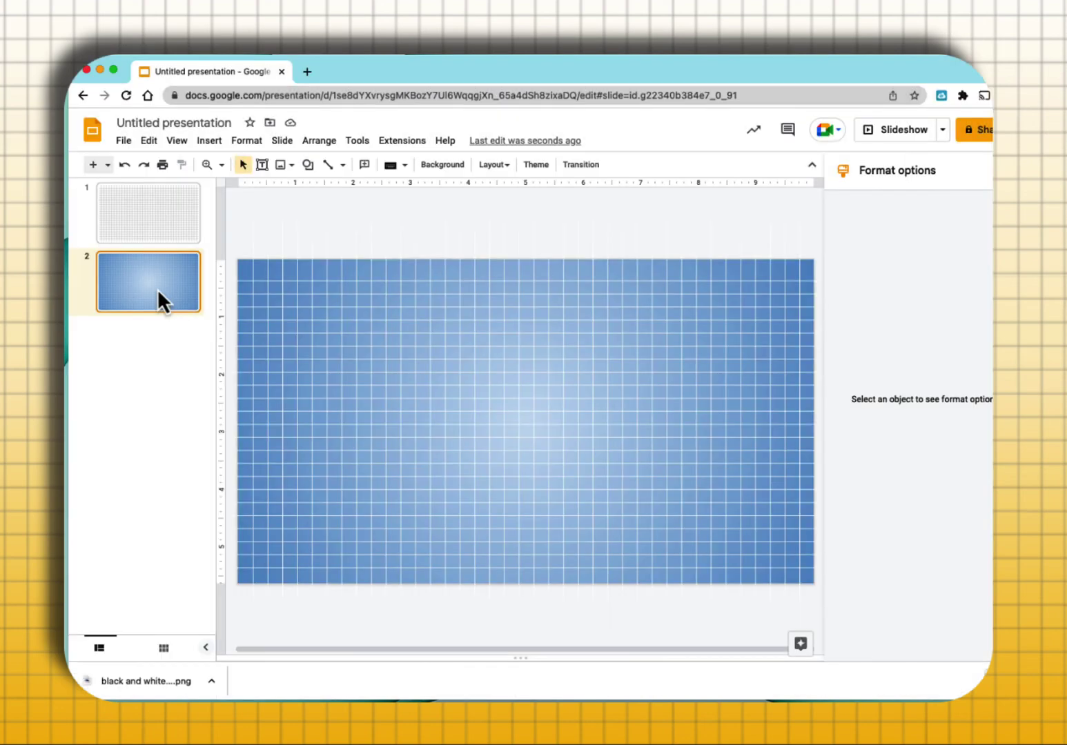
- Download the blue slide as a PNG named 'blue and white grid'
left_click(123, 140)
mouse_move(241, 319)
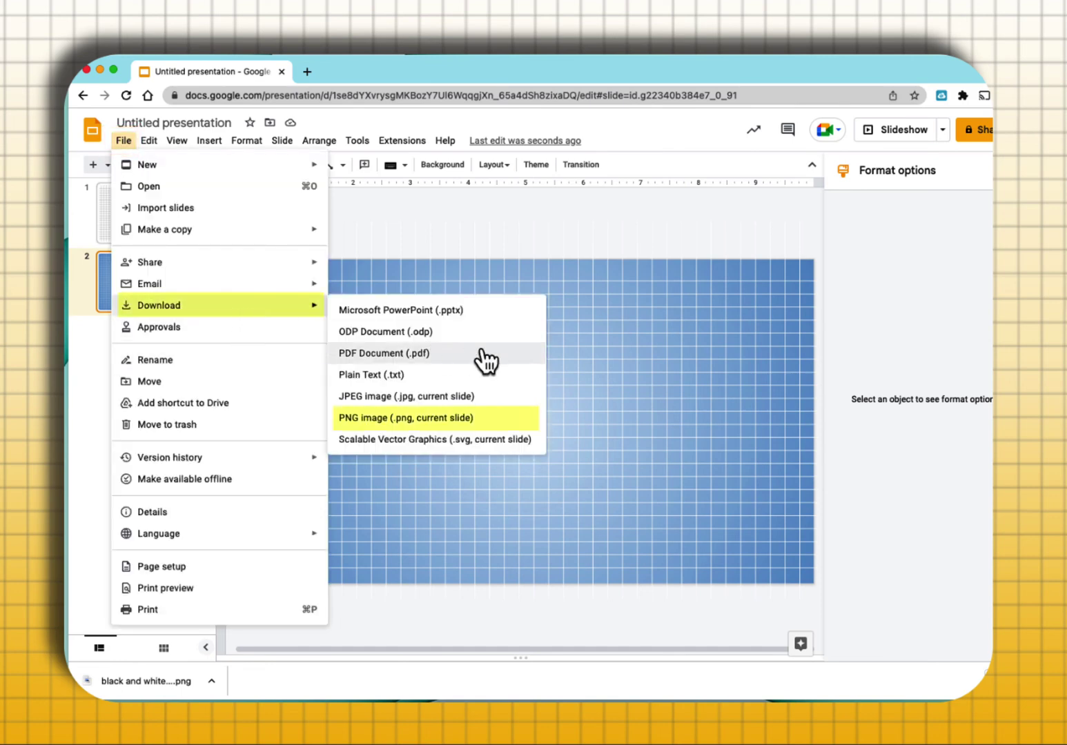
left_click(423, 418)
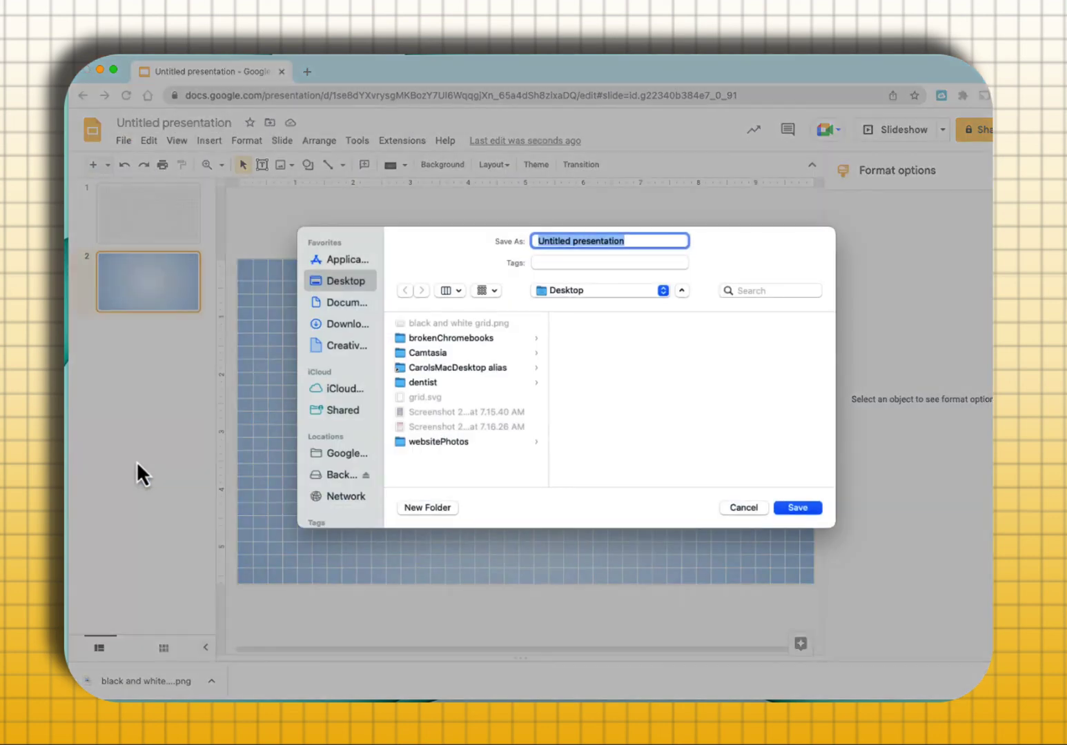
type("blu")
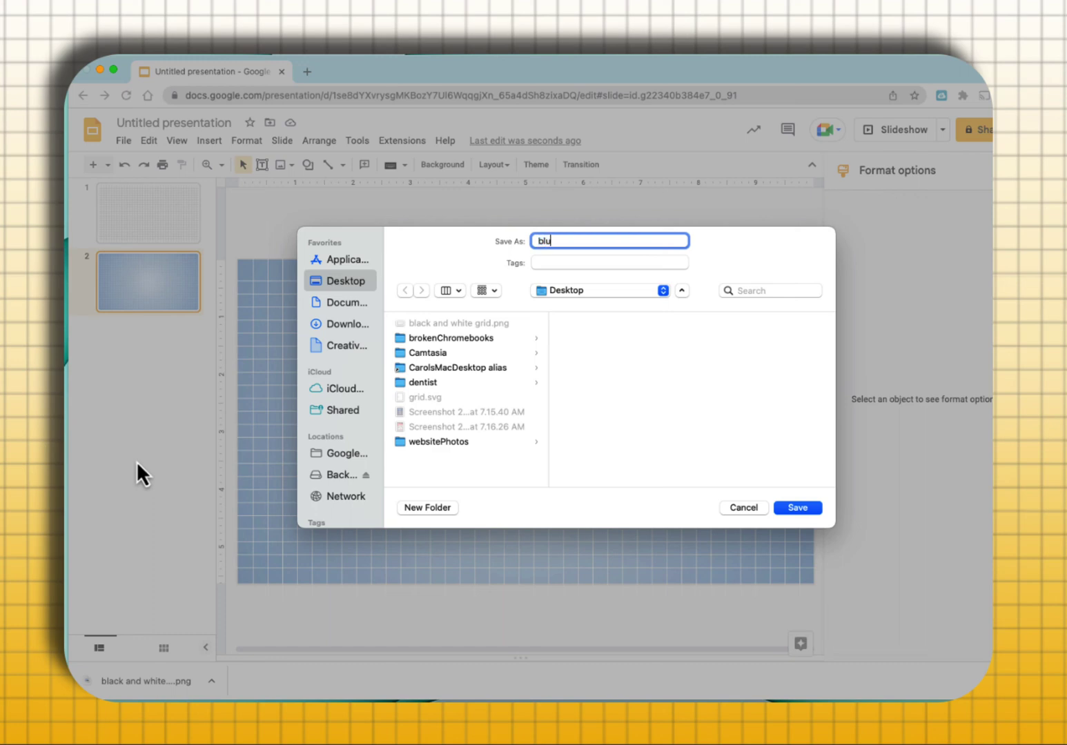
type("e and white grid")
key("Return")
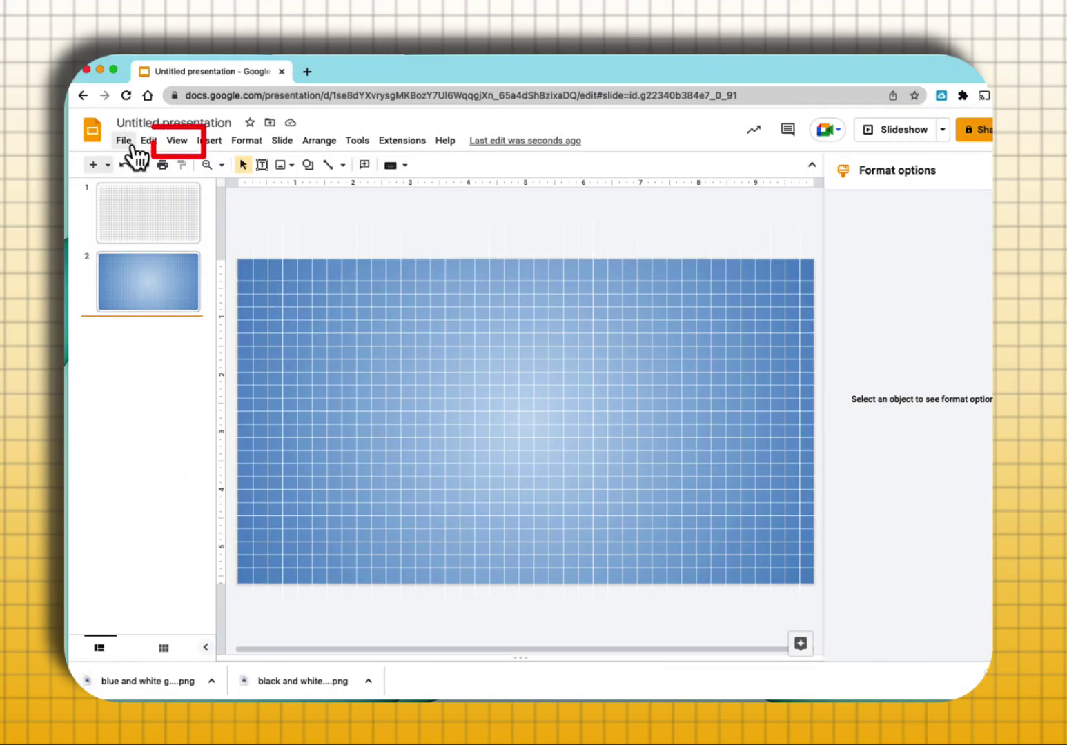
- Open the Theme builder and select the master theme slide
left_click(177, 142)
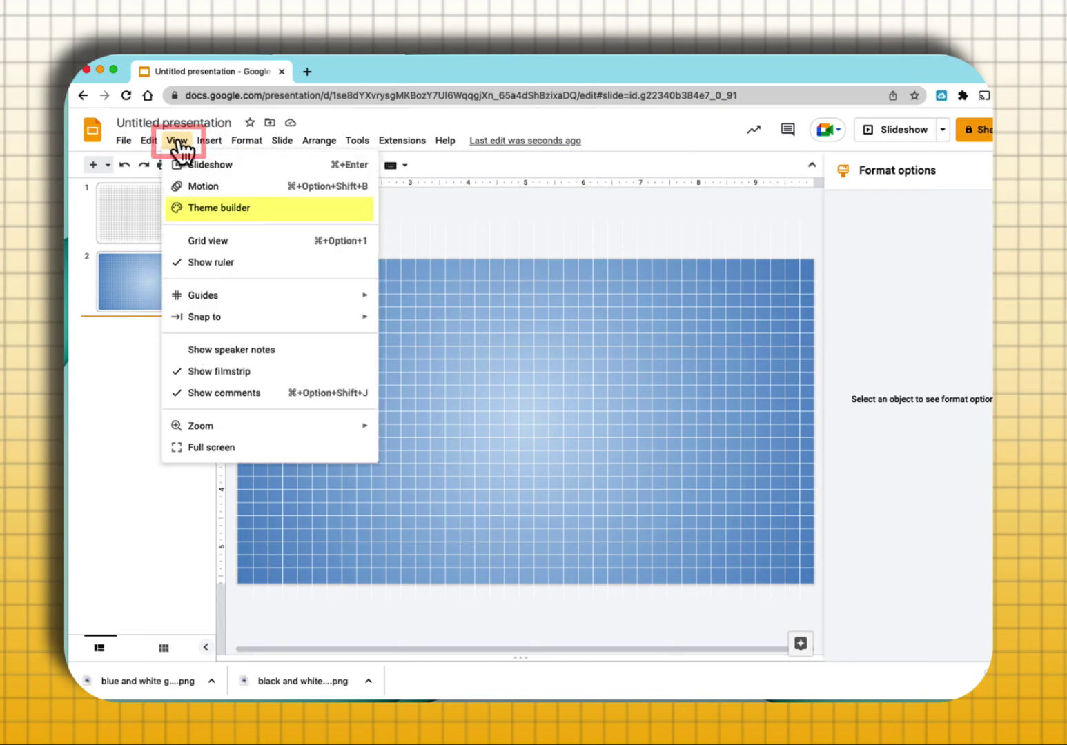
left_click(220, 208)
scroll(256, 228, "up", 10)
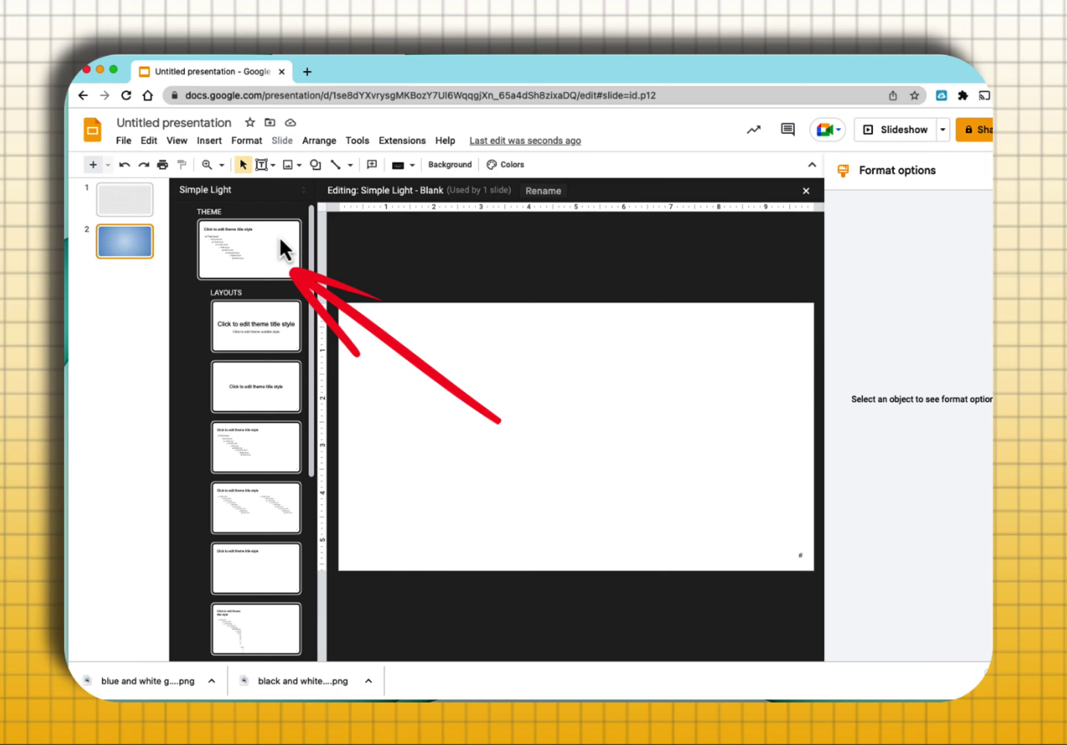
left_click(288, 230)
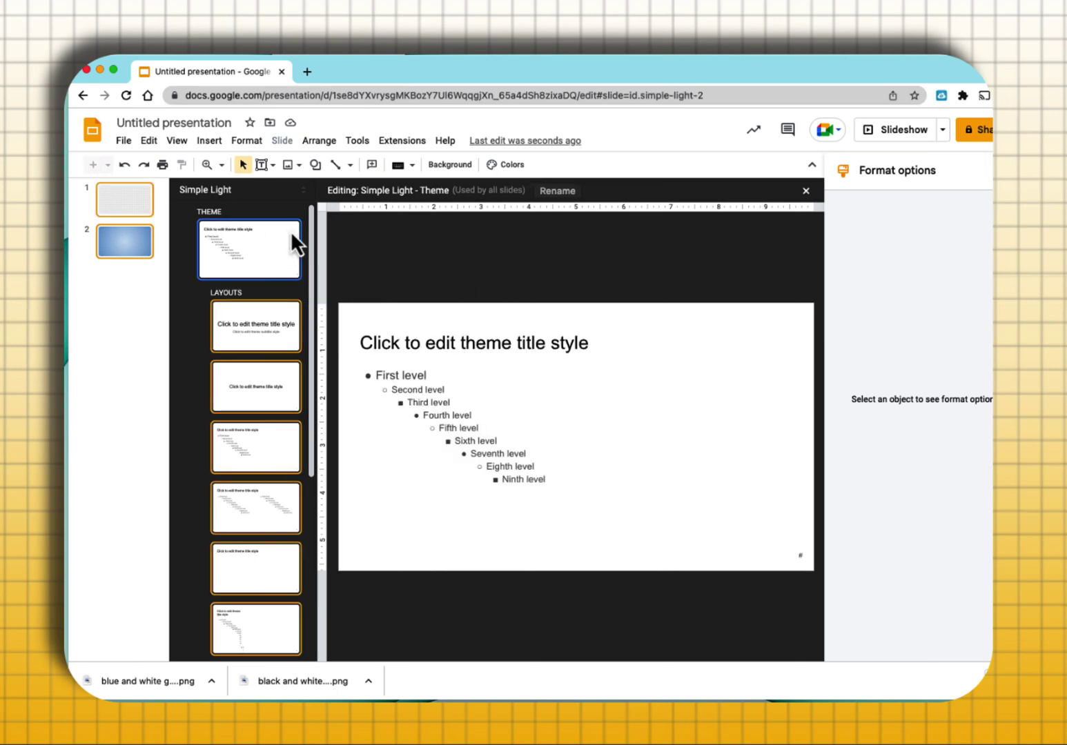
- Set the master background to the image 'blue and white grid.png'
right_click(763, 316)
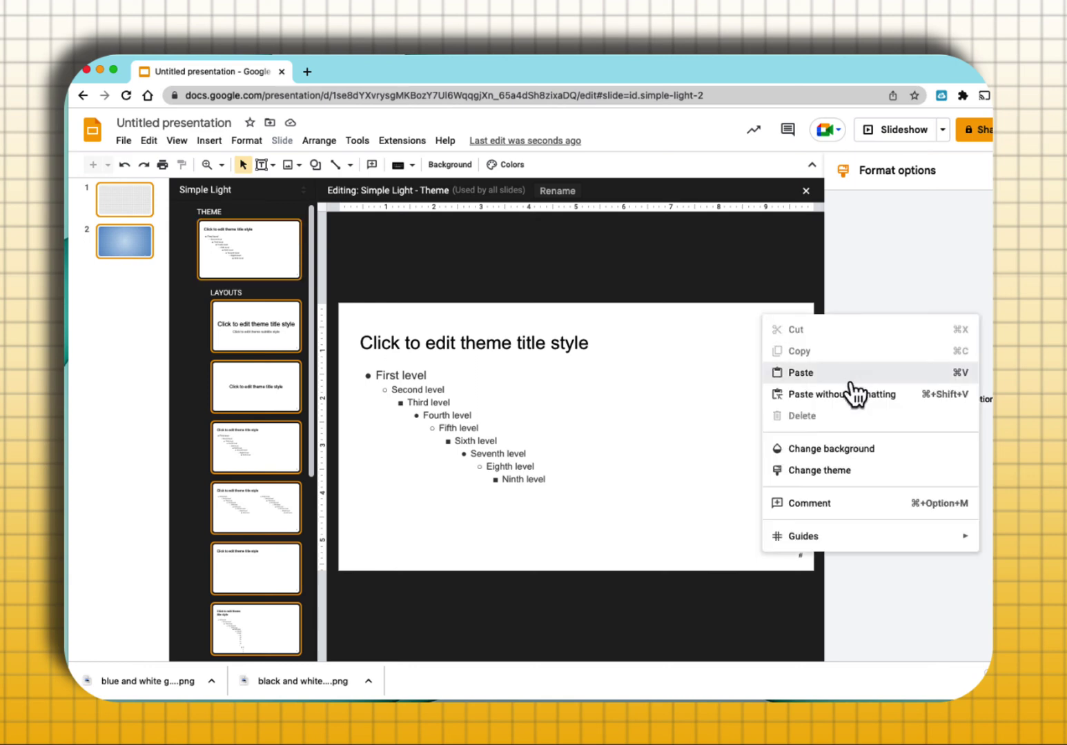
left_click(840, 448)
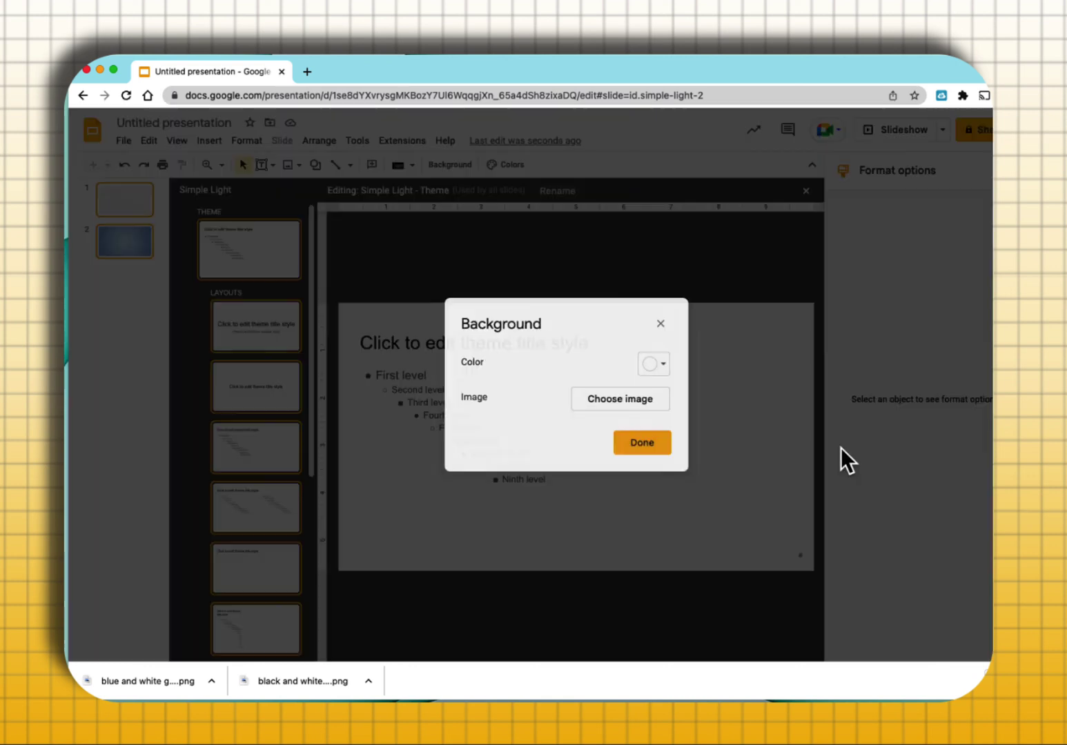
left_click(625, 401)
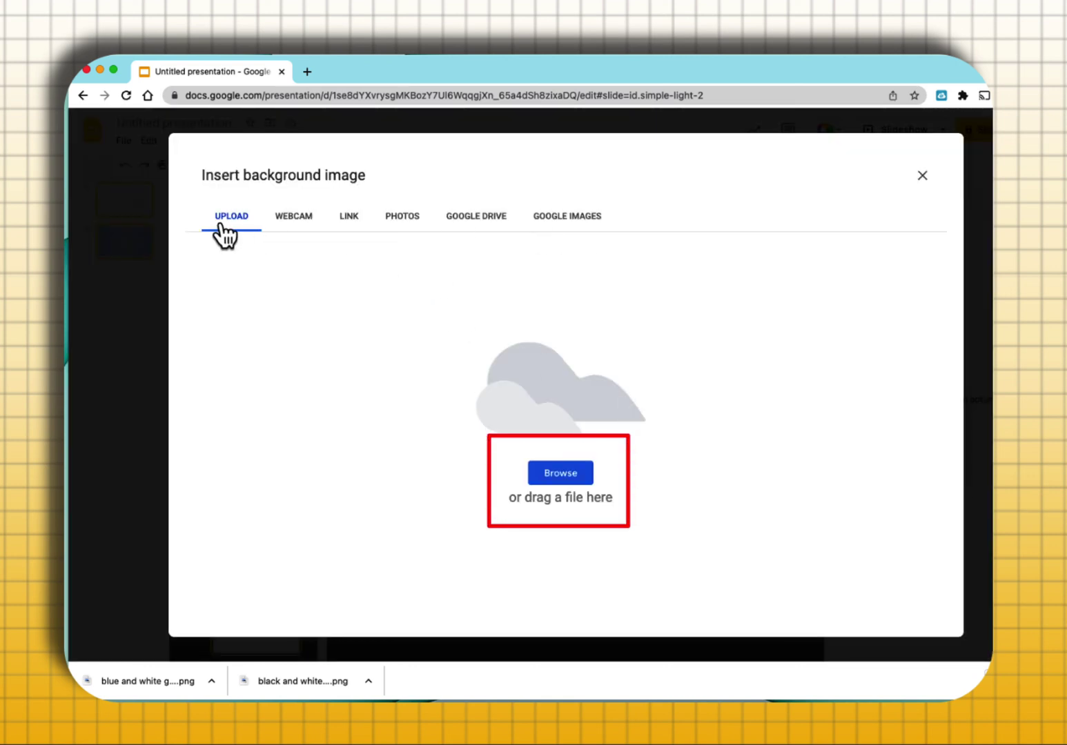
left_click(560, 474)
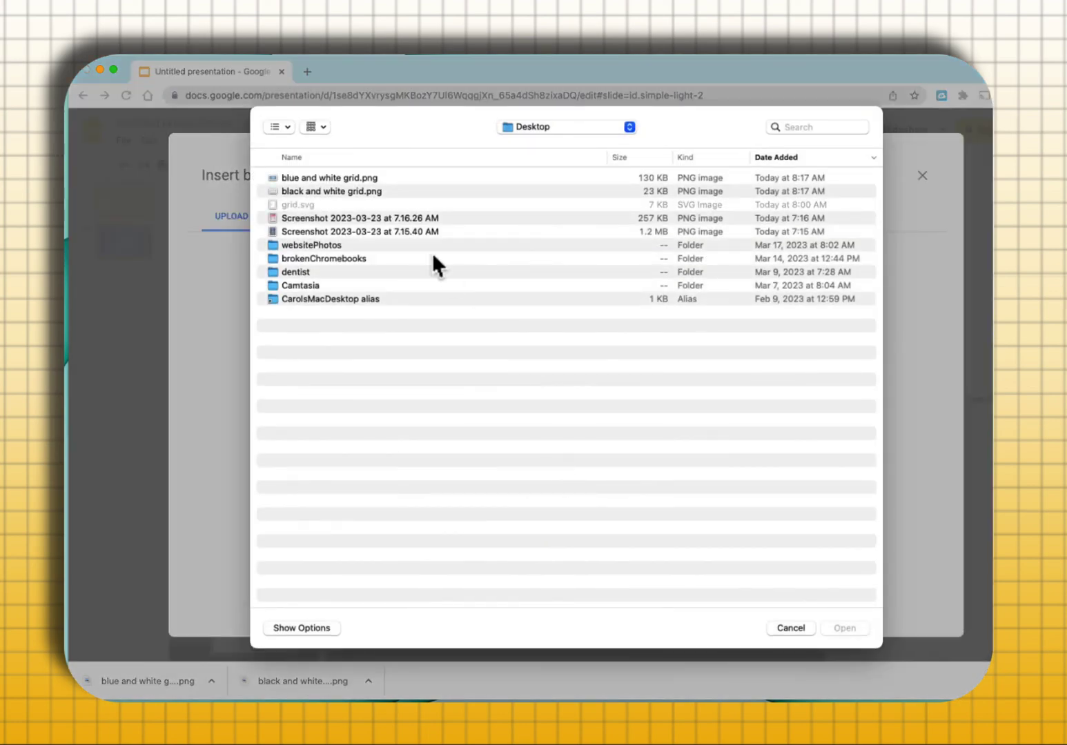
left_click(337, 177)
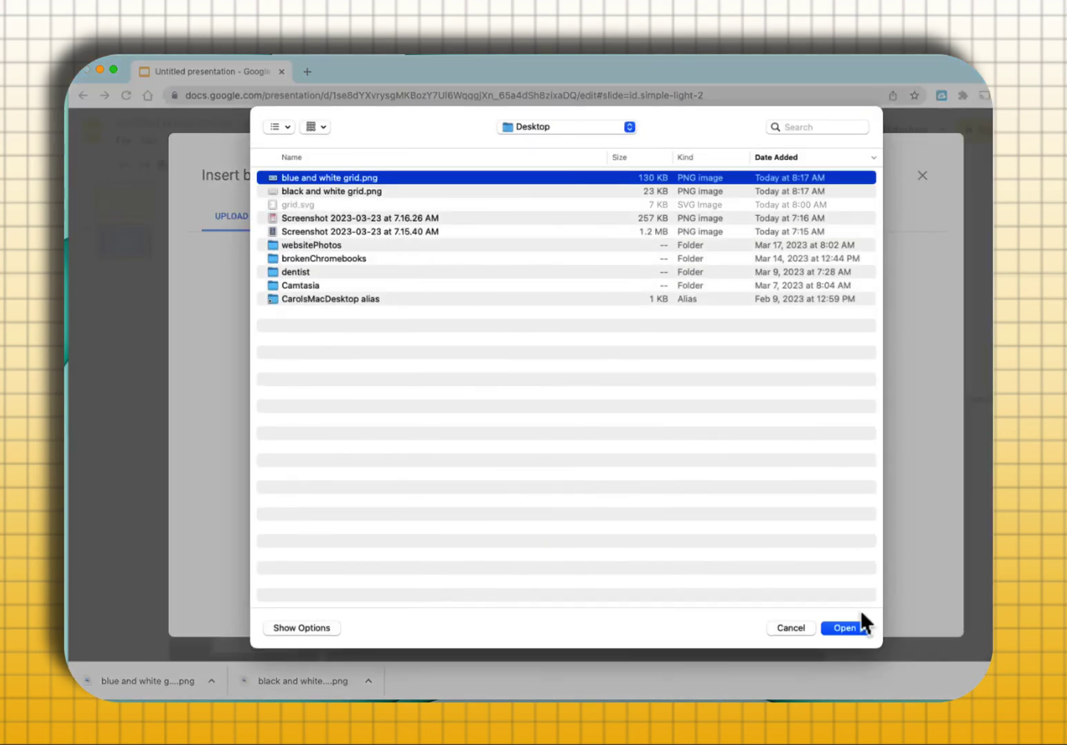
left_click(849, 626)
left_click(650, 448)
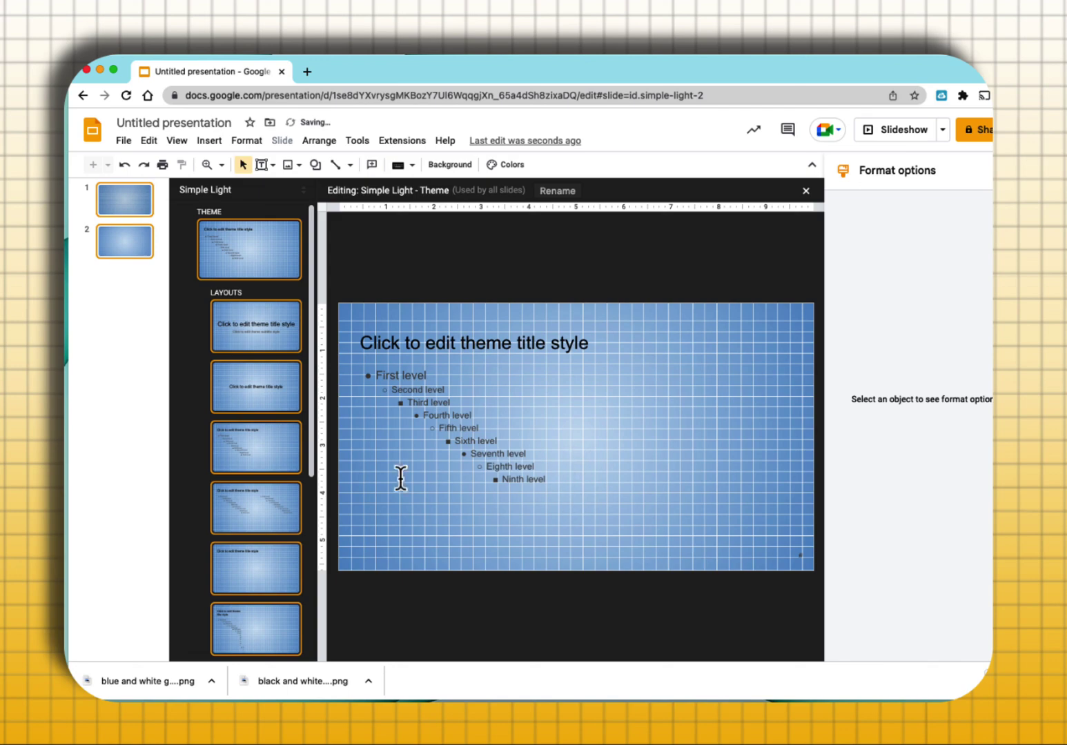